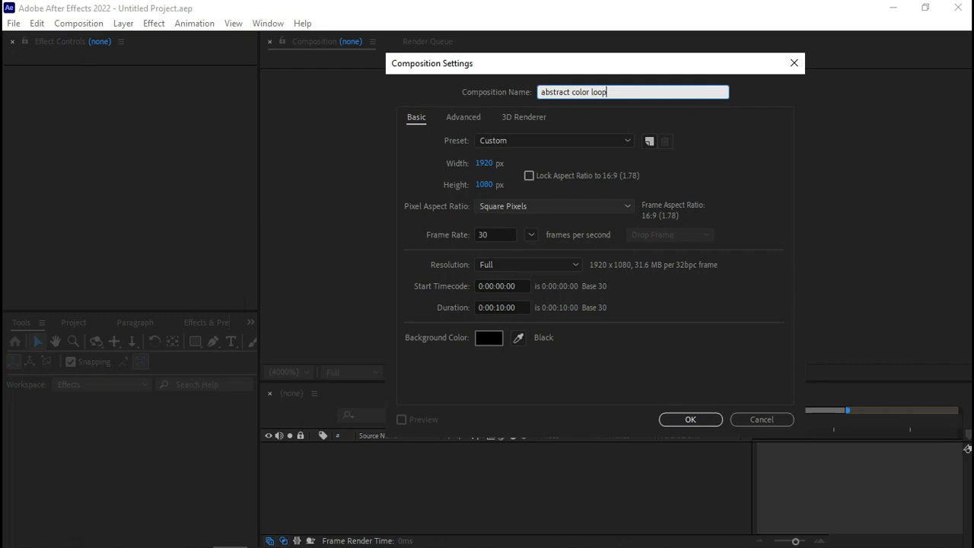
Step: Create the "abstract color loop" composition with the Custom preset at 1920 × 1080 px, 30 fps and a 10-second duration
{"action": "left_click", "coordinate": [536, 141]}
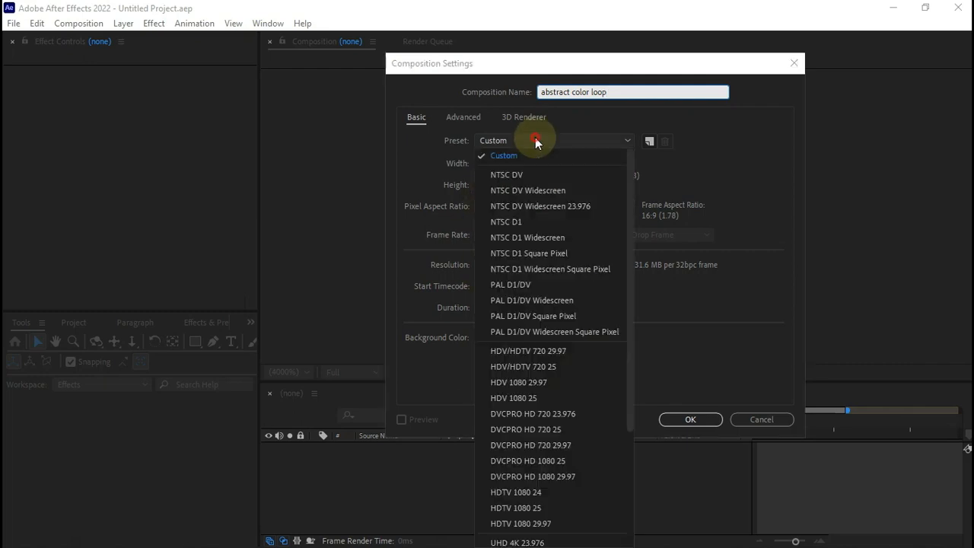
{"action": "scroll", "coordinate": [533, 396], "scroll_direction": "down", "scroll_amount": 3}
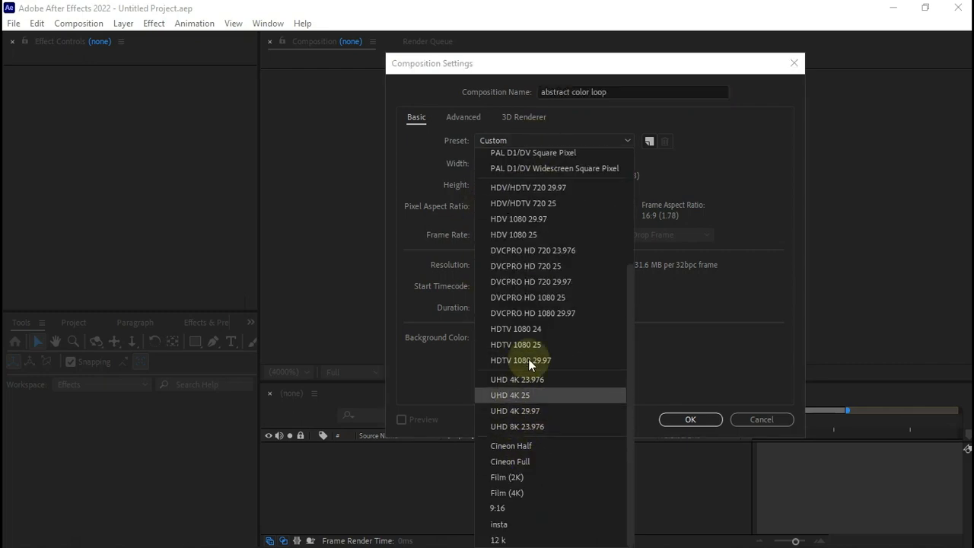
{"action": "left_click", "coordinate": [714, 320]}
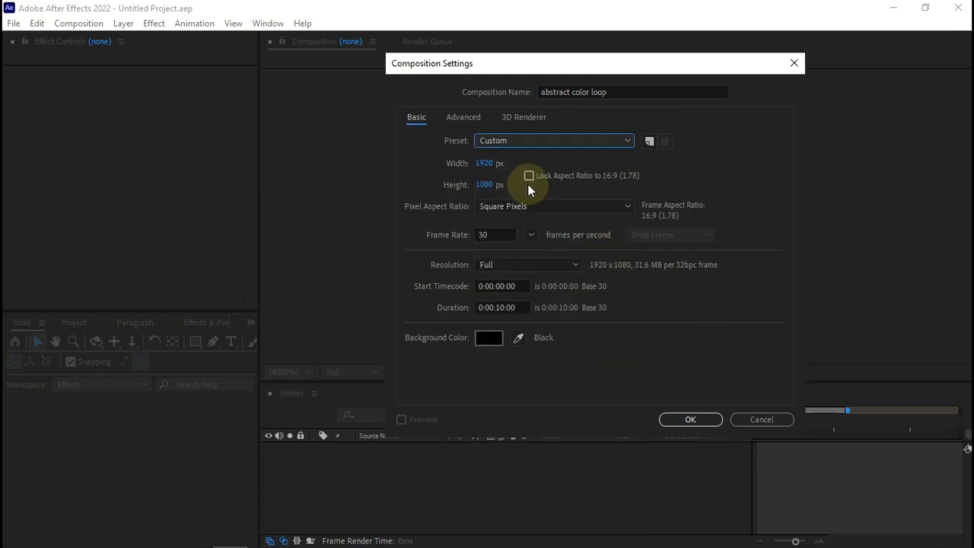
{"action": "left_click", "coordinate": [690, 419]}
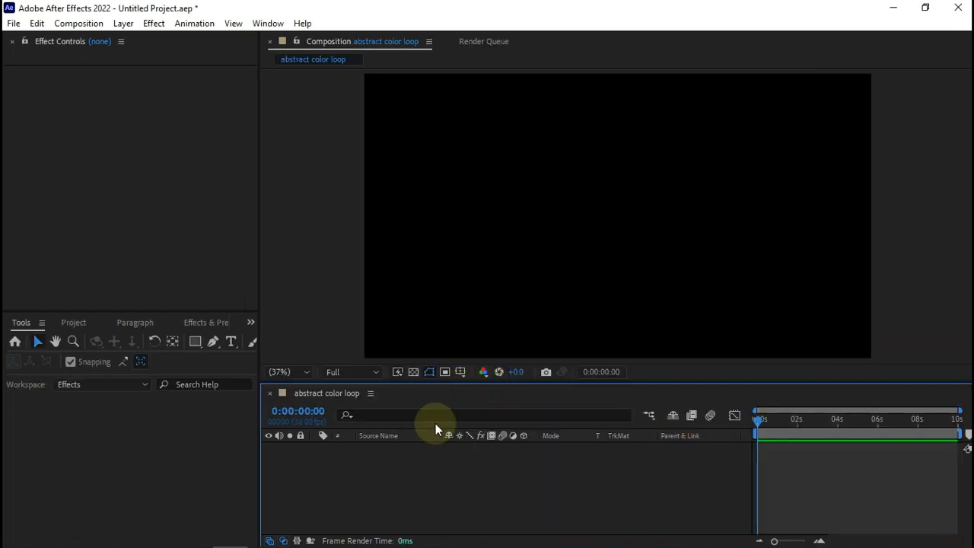
Step: Add a full-size black solid layer of 1920 × 1080 px to the composition
{"action": "right_click", "coordinate": [404, 478]}
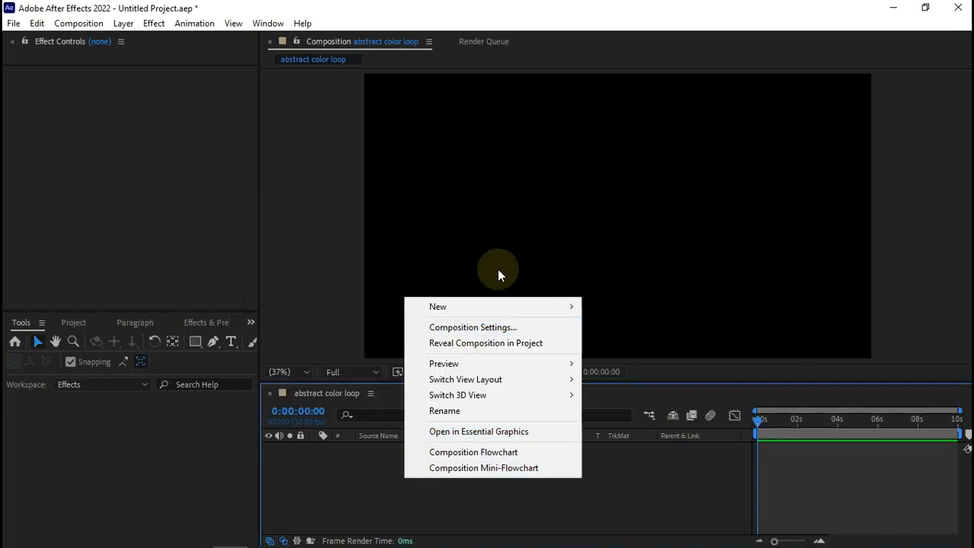
{"action": "mouse_move", "coordinate": [515, 306]}
{"action": "left_click", "coordinate": [644, 342]}
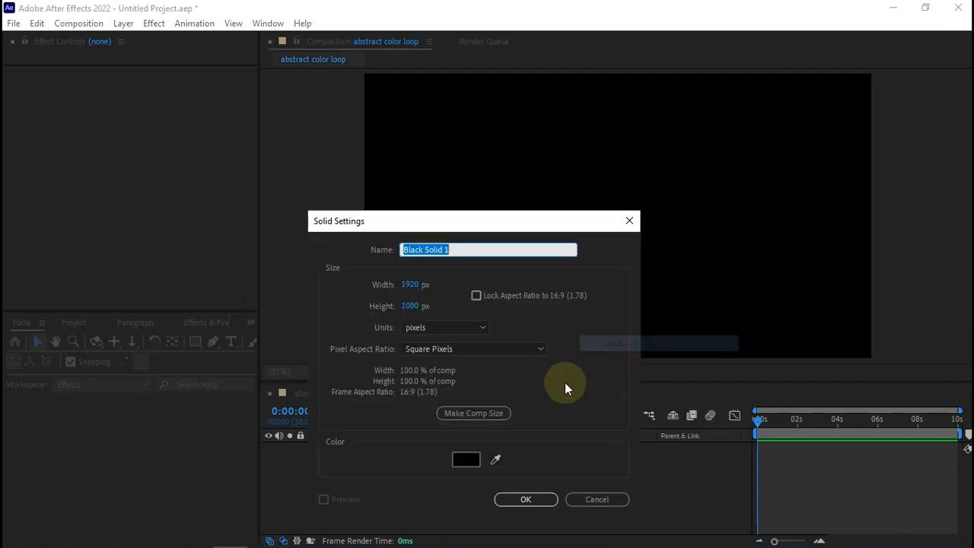
{"action": "left_click", "coordinate": [526, 500]}
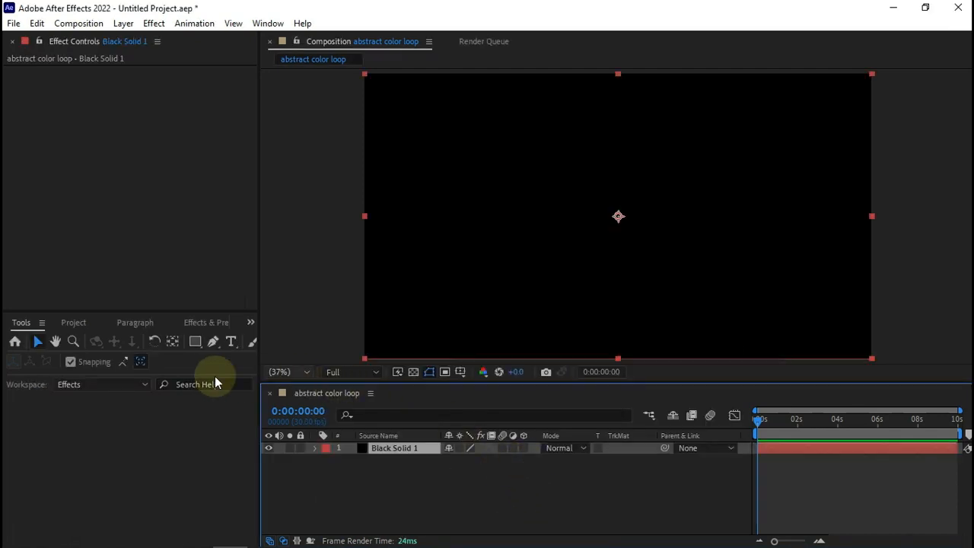
Step: Find the 4-Color Gradient effect and apply it to the black solid layer
{"action": "left_click", "coordinate": [187, 322]}
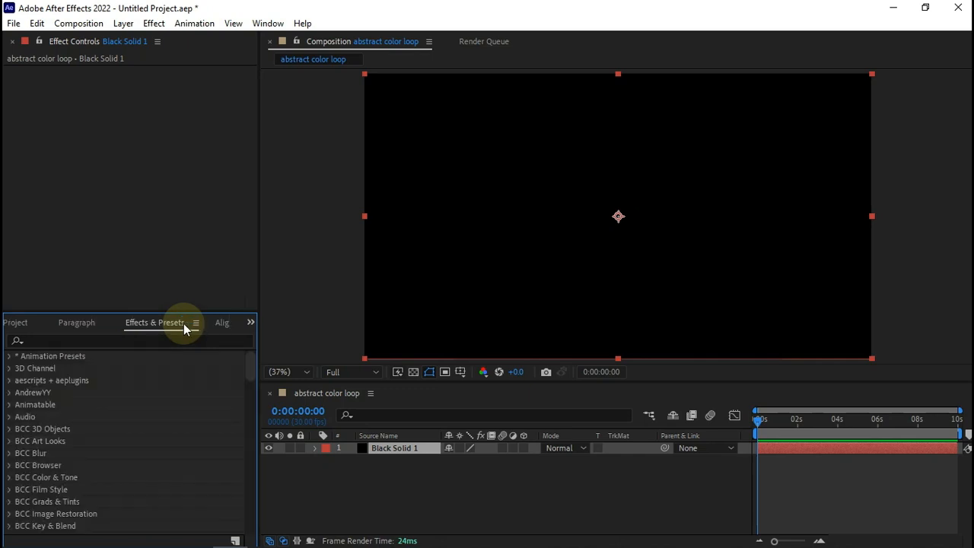
{"action": "left_click", "coordinate": [156, 340]}
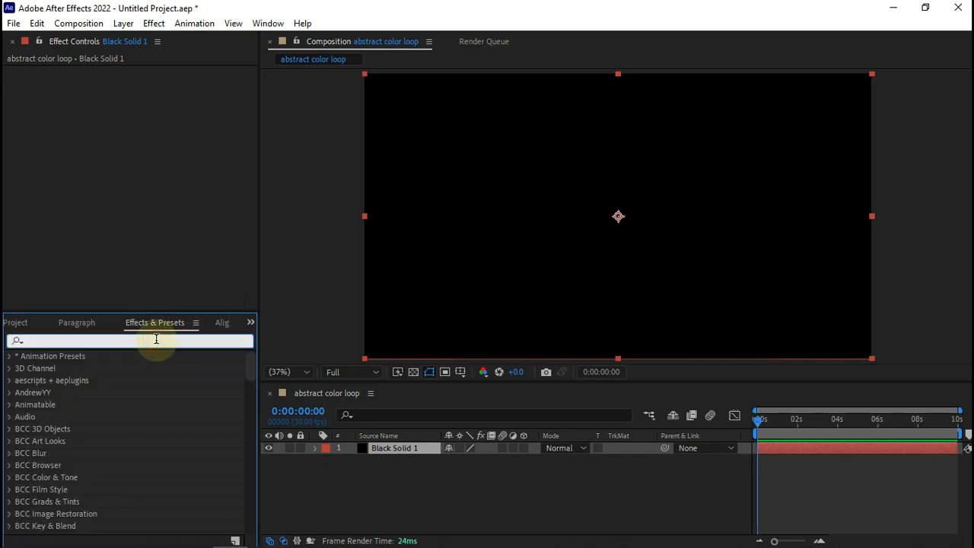
{"action": "type", "text": "4-"}
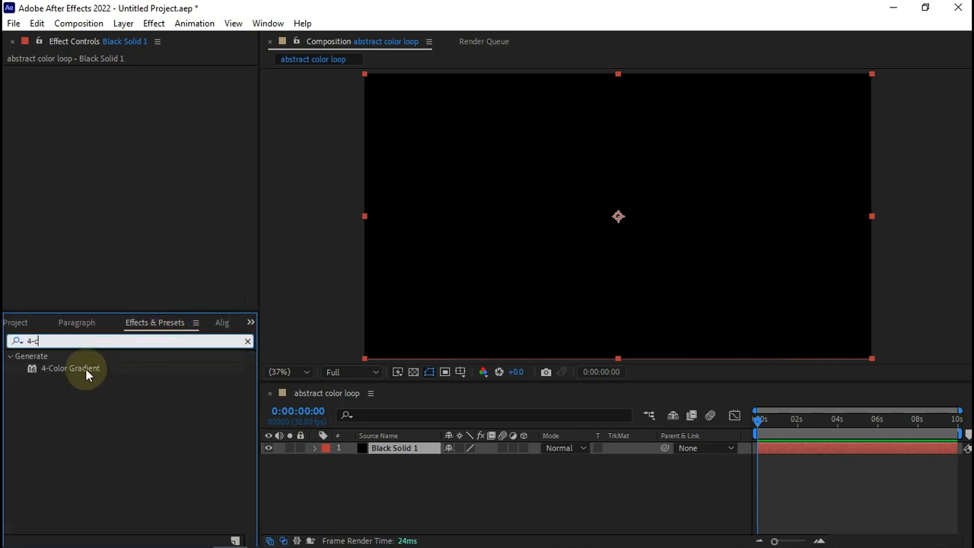
{"action": "type", "text": "c"}
{"action": "left_click_drag", "start_coordinate": [86, 369], "coordinate": [404, 449]}
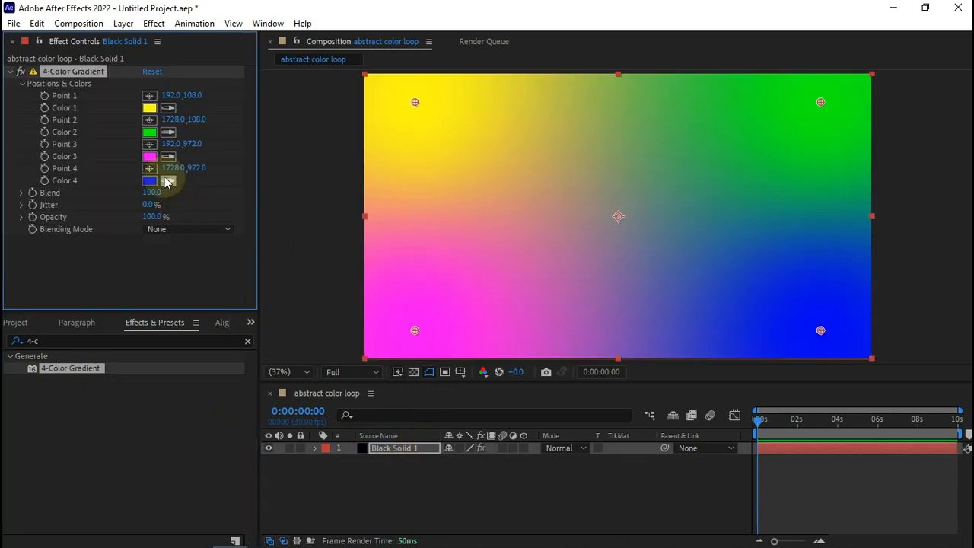
Step: Change Color 3 of the 4-Color Gradient to a darker, less saturated magenta
{"action": "left_click", "coordinate": [149, 156]}
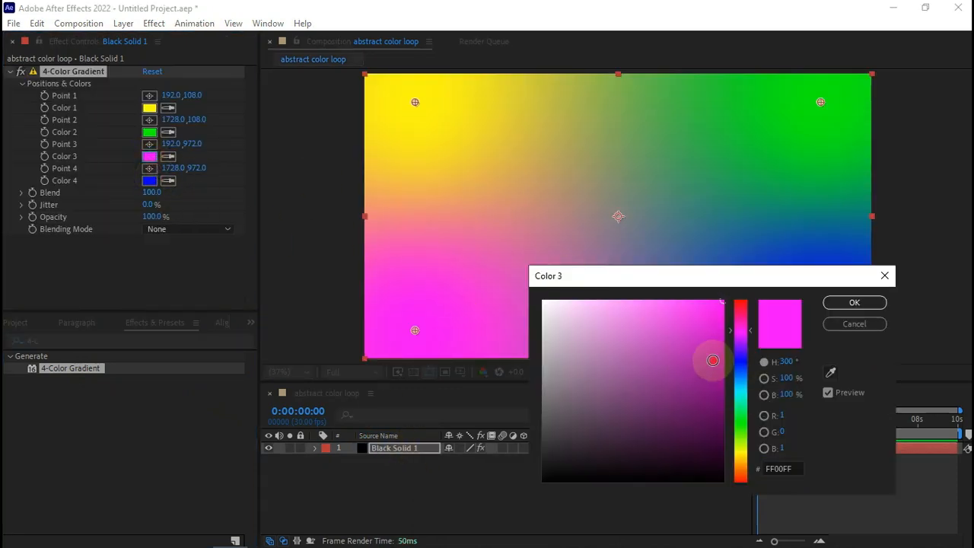
{"action": "left_click", "coordinate": [711, 359]}
{"action": "left_click", "coordinate": [854, 302]}
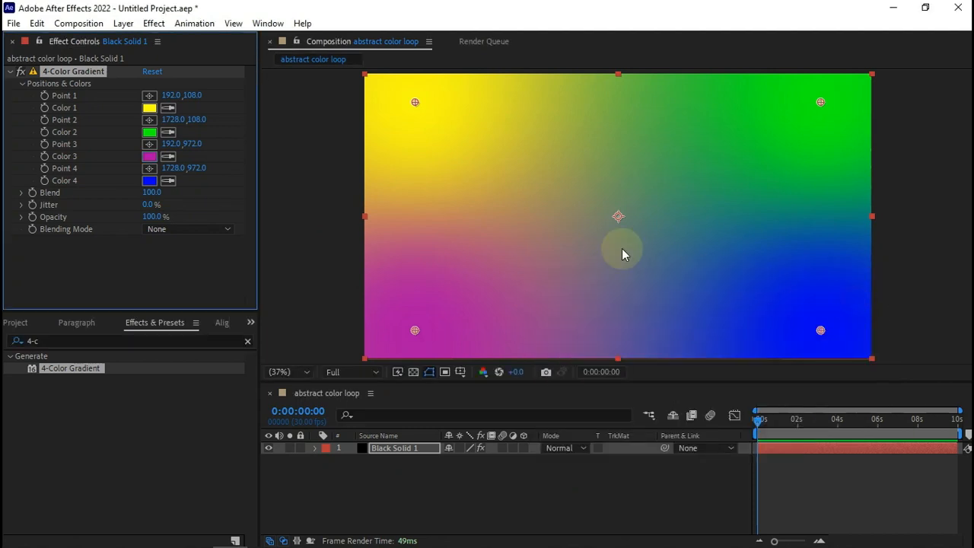
Step: Move gradient Point 1 to about -459, 42, Point 2 to 2298, -176, Point 3 to 567, 1059 and Point 4 to 2298, 1230
{"action": "left_click_drag", "start_coordinate": [415, 102], "coordinate": [286, 64]}
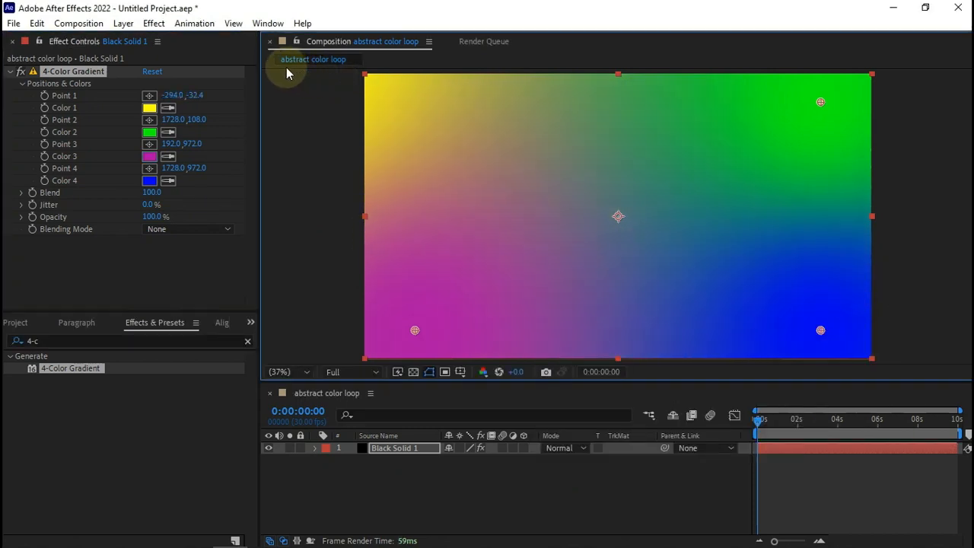
{"action": "left_click_drag", "start_coordinate": [820, 102], "coordinate": [970, 28]}
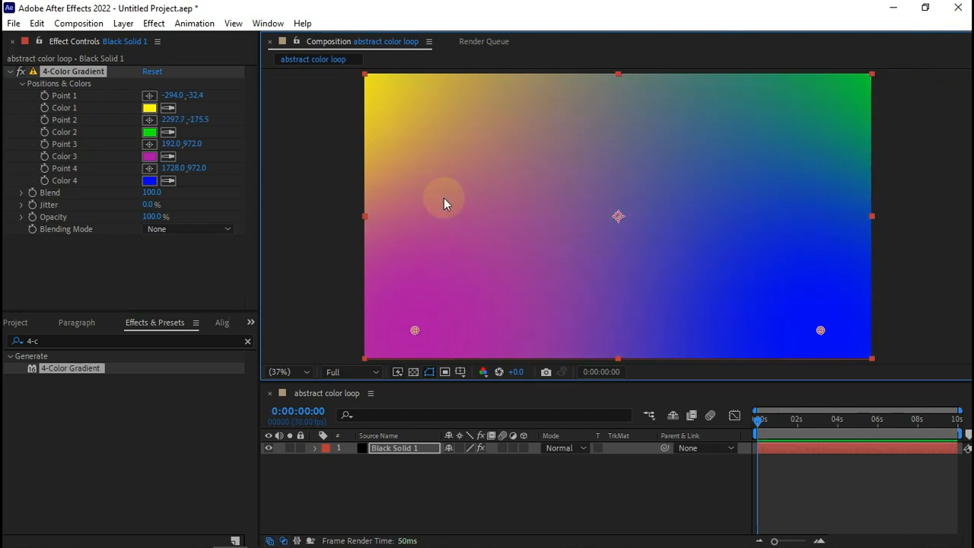
{"action": "key", "text": "comma"}
{"action": "left_click_drag", "start_coordinate": [435, 321], "coordinate": [523, 340]}
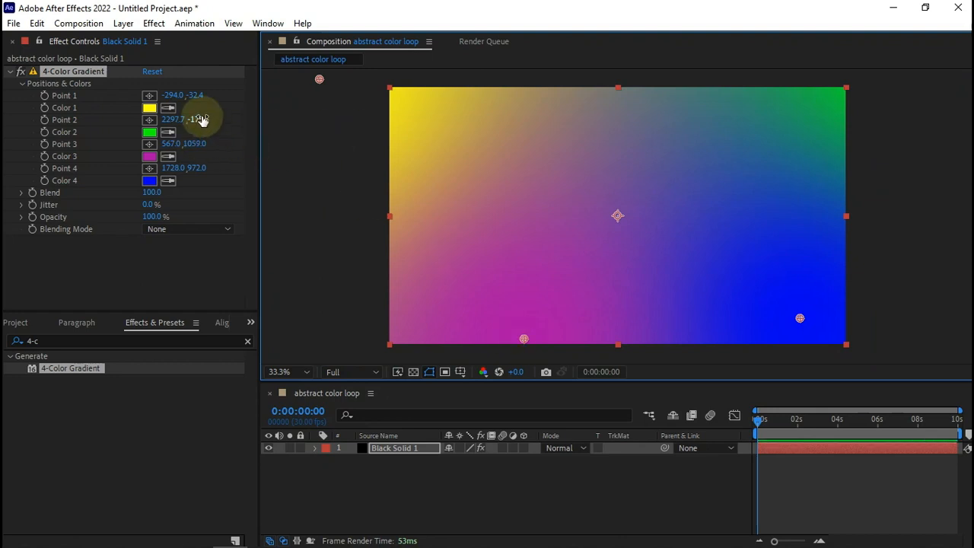
{"action": "left_click", "coordinate": [149, 95]}
{"action": "left_click", "coordinate": [280, 97]}
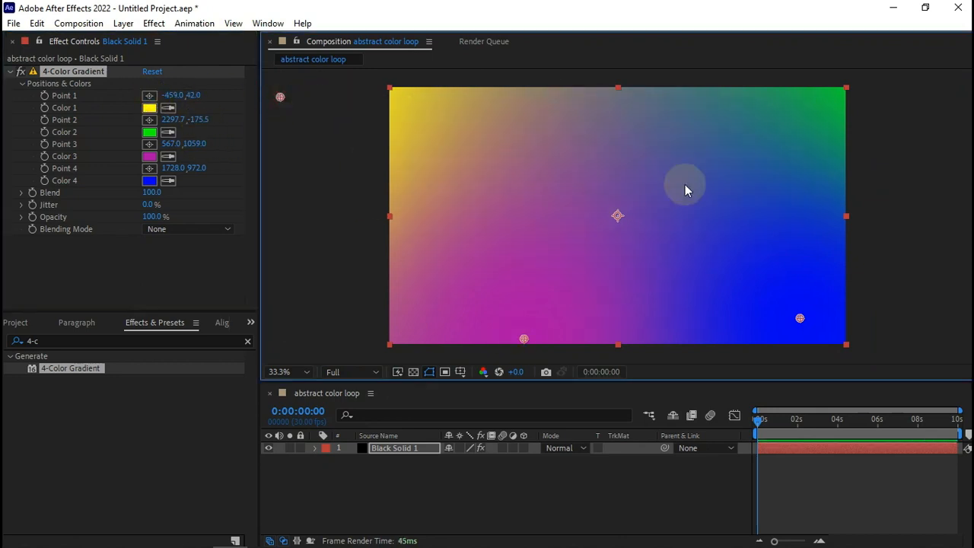
{"action": "left_click_drag", "start_coordinate": [801, 319], "coordinate": [938, 388]}
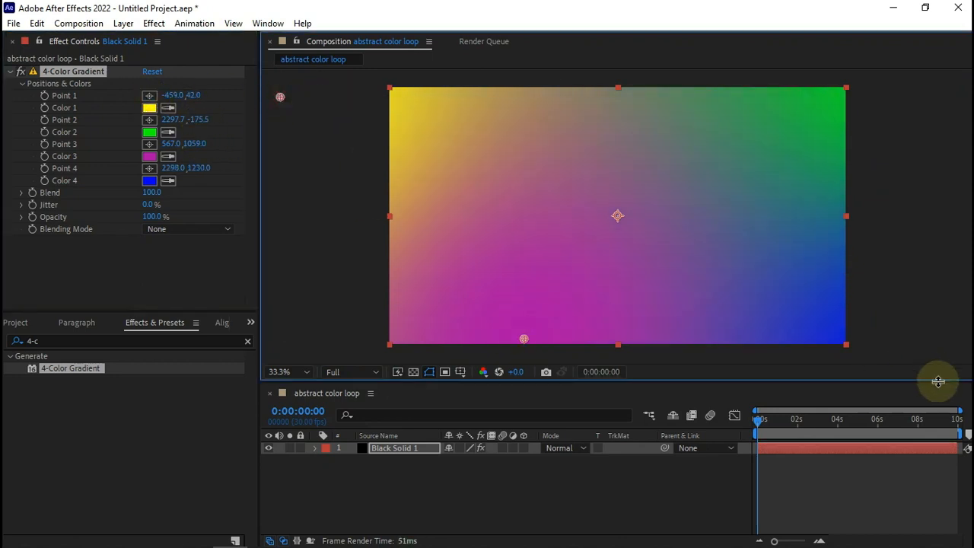
{"action": "left_click", "coordinate": [377, 477]}
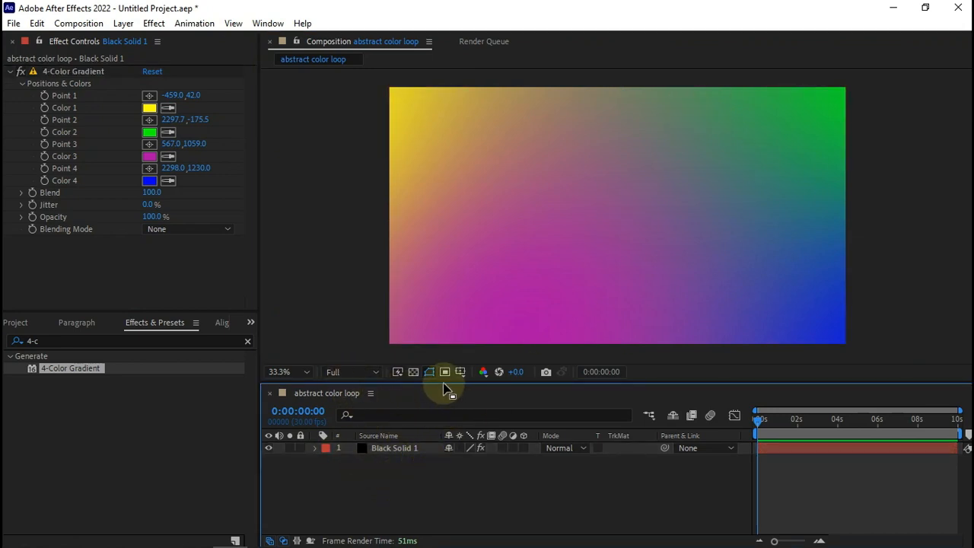
Step: Enable keyframing for gradient Points 1, 2, 3 and 4 at the start of the composition, 0:00:00:00
{"action": "left_click_drag", "start_coordinate": [446, 385], "coordinate": [446, 415]}
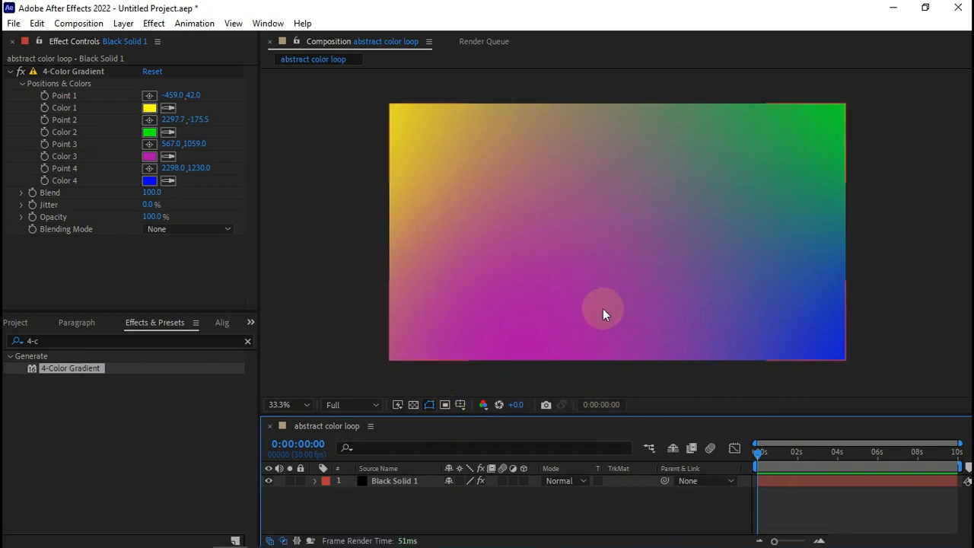
{"action": "left_click", "coordinate": [44, 95]}
{"action": "left_click", "coordinate": [44, 120]}
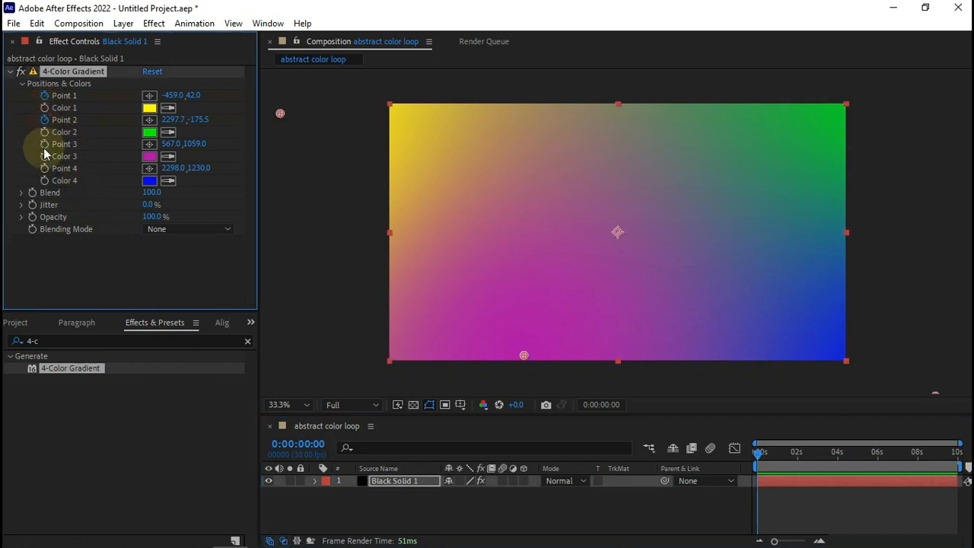
{"action": "left_click", "coordinate": [44, 144]}
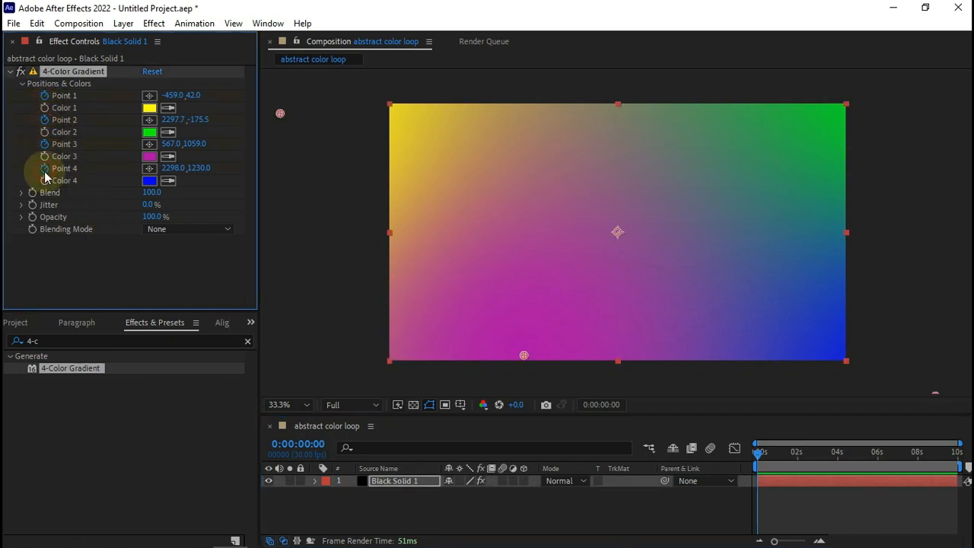
Step: At 0:00:09:29, move Point 1 to about 1782, -210, Point 2 to 1512, 1625, Point 3 to 141, -333 and Point 4 to -708, 1128
{"action": "left_click_drag", "start_coordinate": [814, 458], "coordinate": [970, 464]}
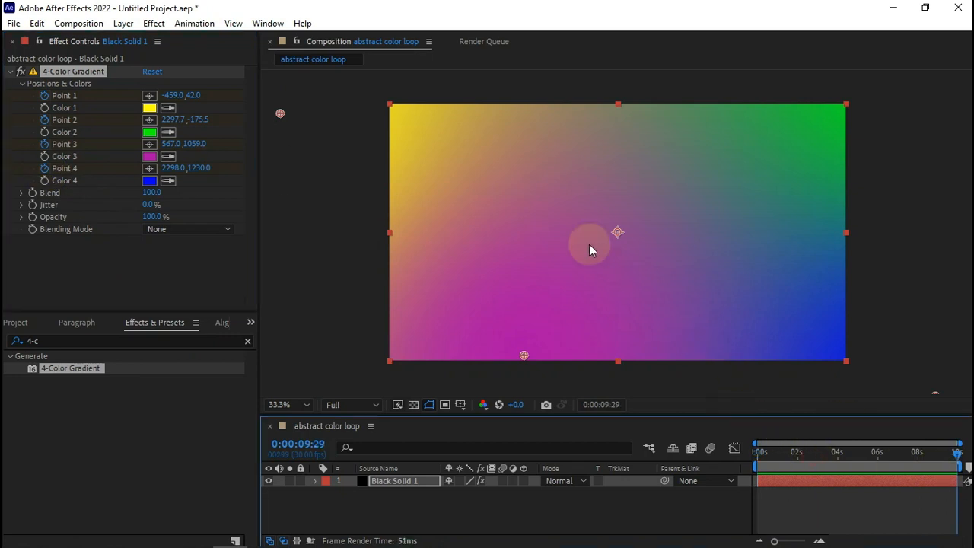
{"action": "left_click_drag", "start_coordinate": [276, 110], "coordinate": [810, 50]}
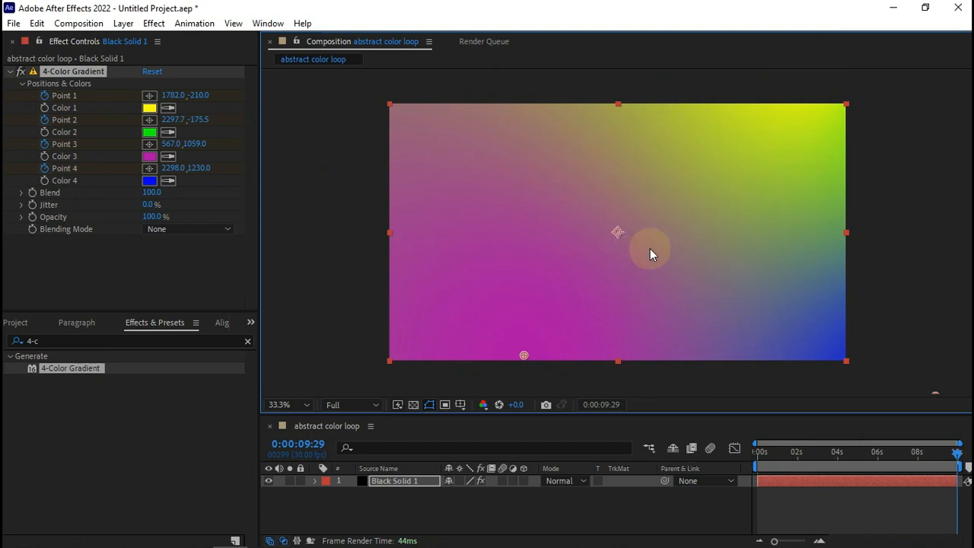
{"action": "key", "text": "comma"}
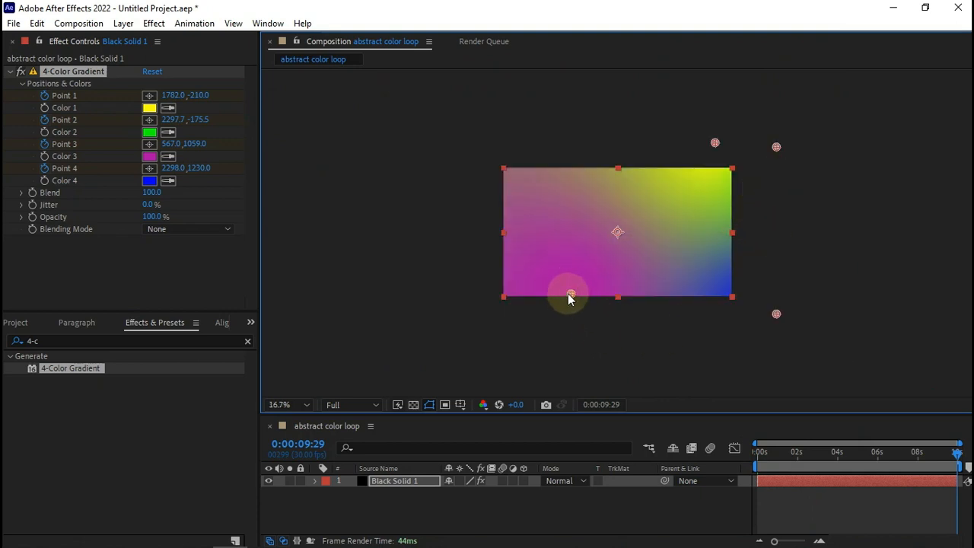
{"action": "left_click_drag", "start_coordinate": [500, 232], "coordinate": [517, 132]}
{"action": "left_click_drag", "start_coordinate": [776, 315], "coordinate": [420, 302]}
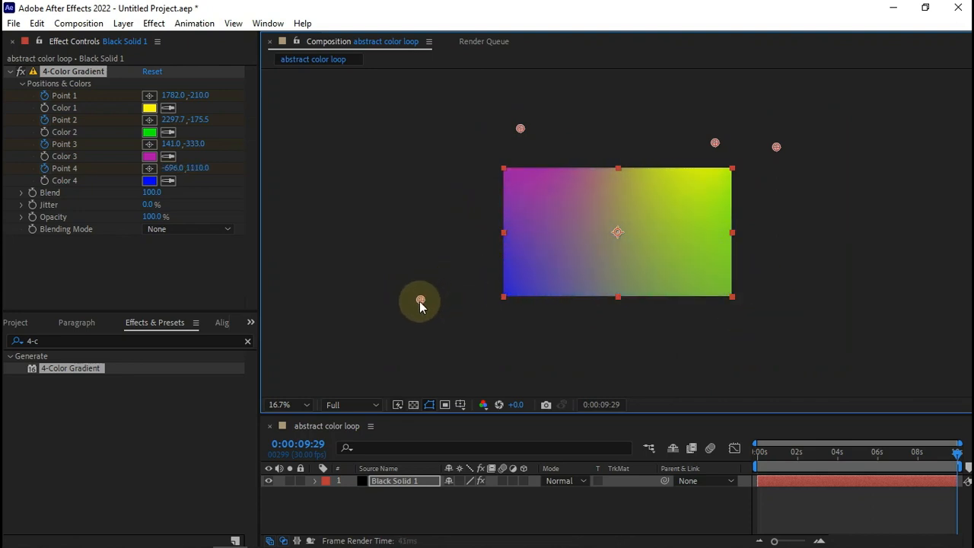
{"action": "left_click_drag", "start_coordinate": [777, 152], "coordinate": [683, 363]}
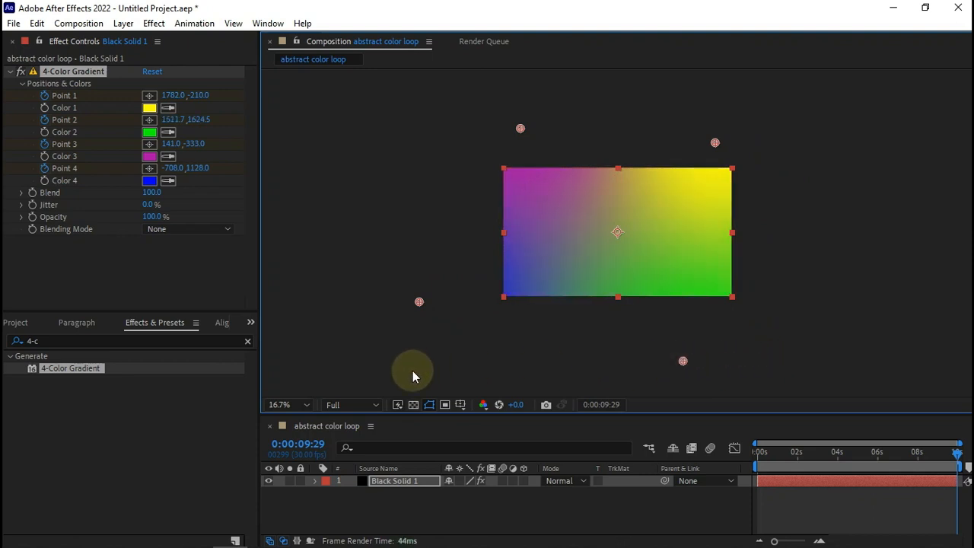
Step: Preview the animated gradient from the first frame and scrub through to the last frame, with the composition fitted to the viewer
{"action": "left_click", "coordinate": [296, 403]}
{"action": "left_click", "coordinate": [284, 152]}
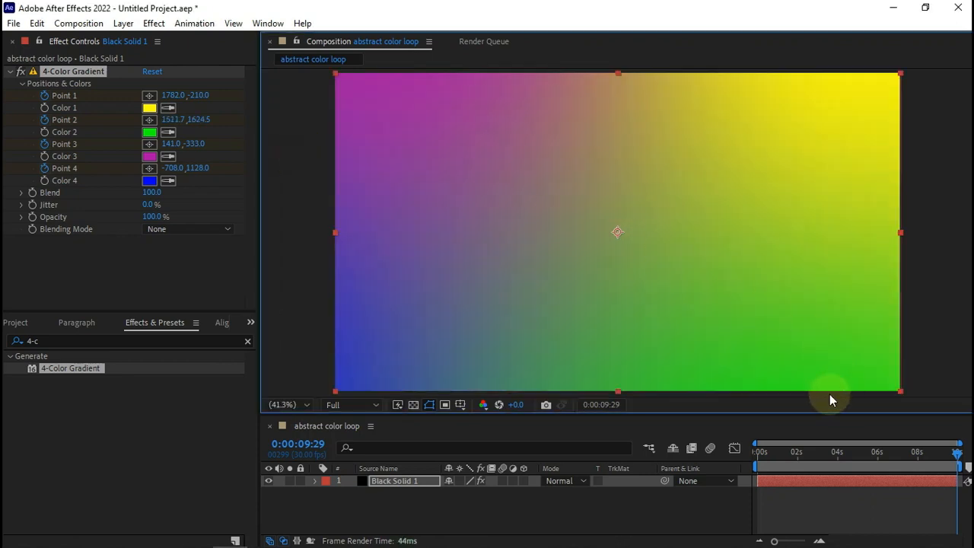
{"action": "left_click_drag", "start_coordinate": [818, 455], "coordinate": [630, 457]}
{"action": "key", "text": "space"}
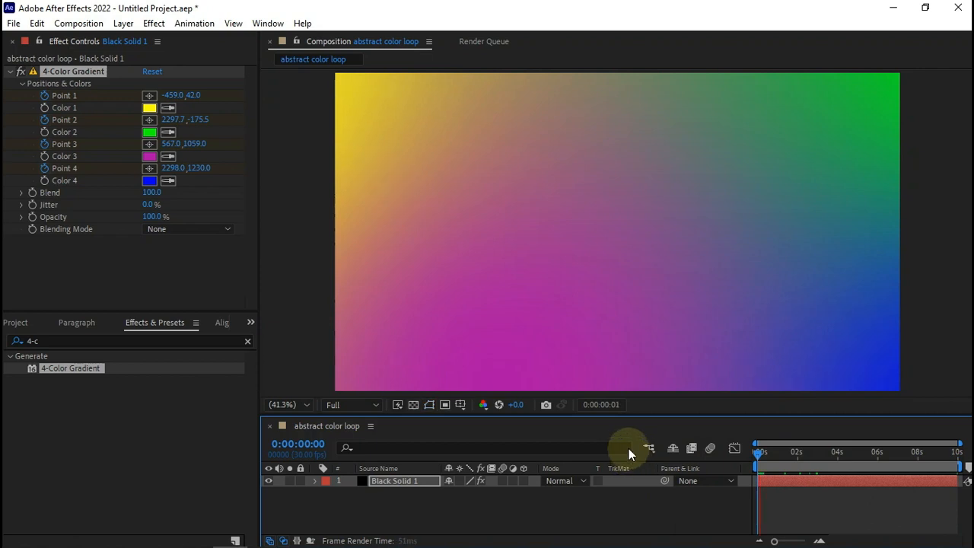
{"action": "left_click_drag", "start_coordinate": [776, 460], "coordinate": [958, 457]}
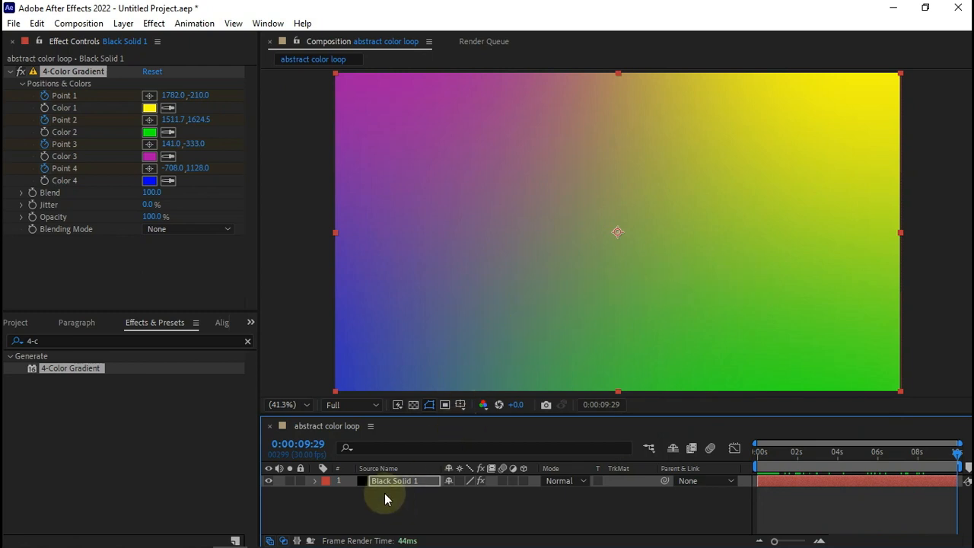
Step: Apply the Distort Twirl effect beneath the 4-Color Gradient on the solid and set its Angle to 1x+0.0°
{"action": "left_click_drag", "start_coordinate": [137, 341], "coordinate": [4, 363]}
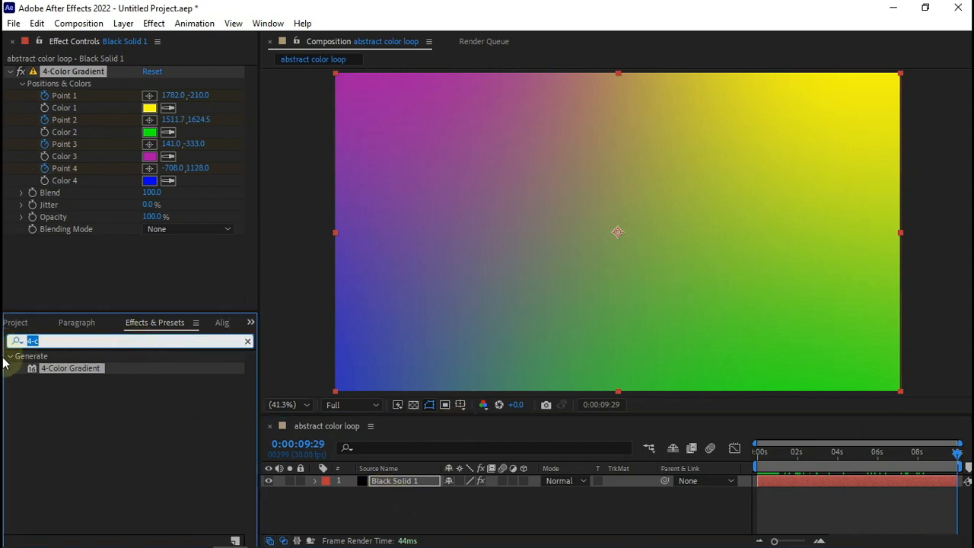
{"action": "type", "text": "twist"}
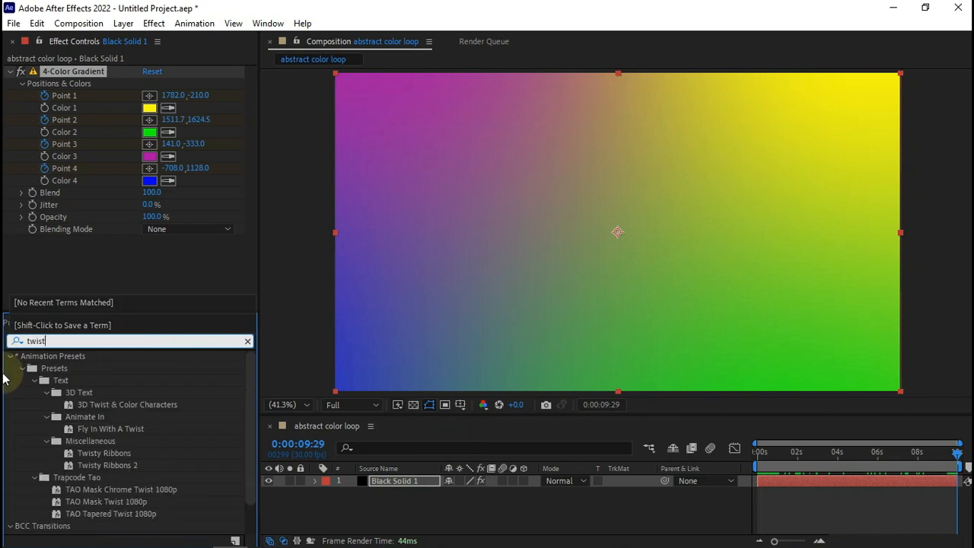
{"action": "key", "text": "BackSpace"}
{"action": "key", "text": "BackSpace"}
{"action": "type", "text": "rl"}
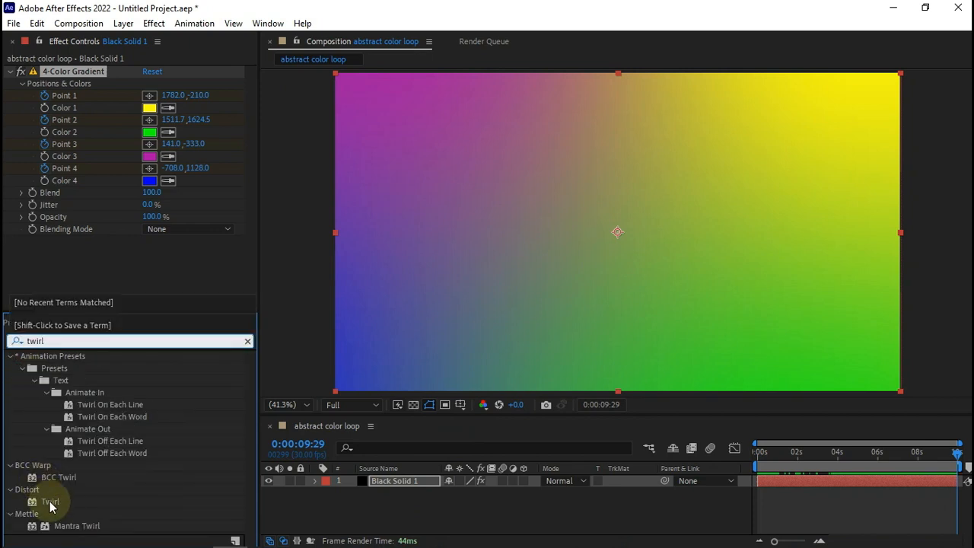
{"action": "left_click_drag", "start_coordinate": [50, 506], "coordinate": [116, 285]}
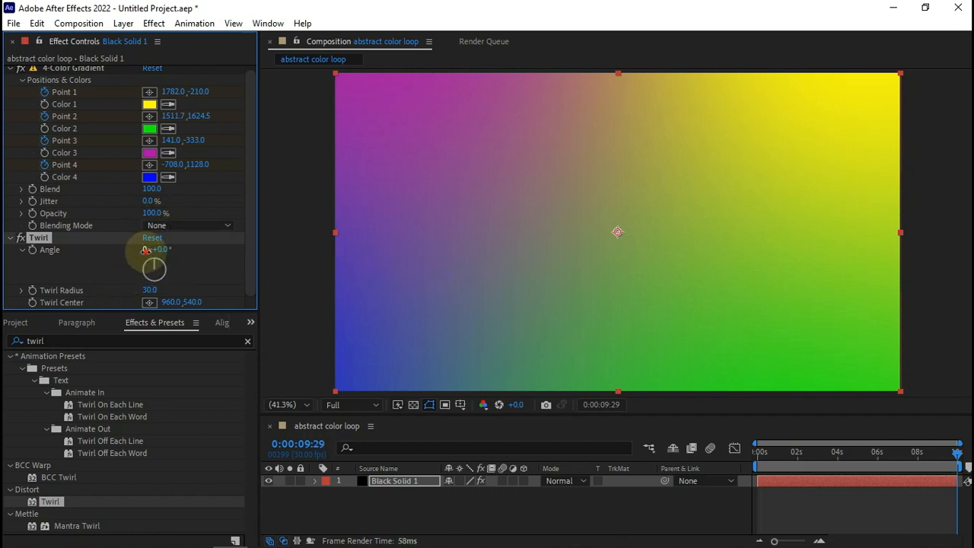
{"action": "type", "text": "1"}
{"action": "key", "text": "Return"}
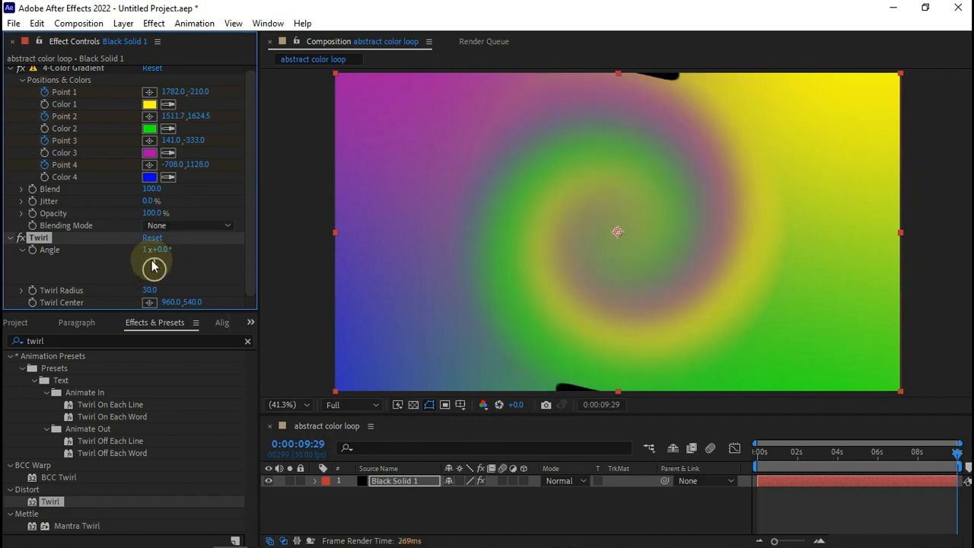
Step: Set the Twirl Radius to 34 and apply the Stylize Motion Tile effect to the solid
{"action": "type", "text": "34"}
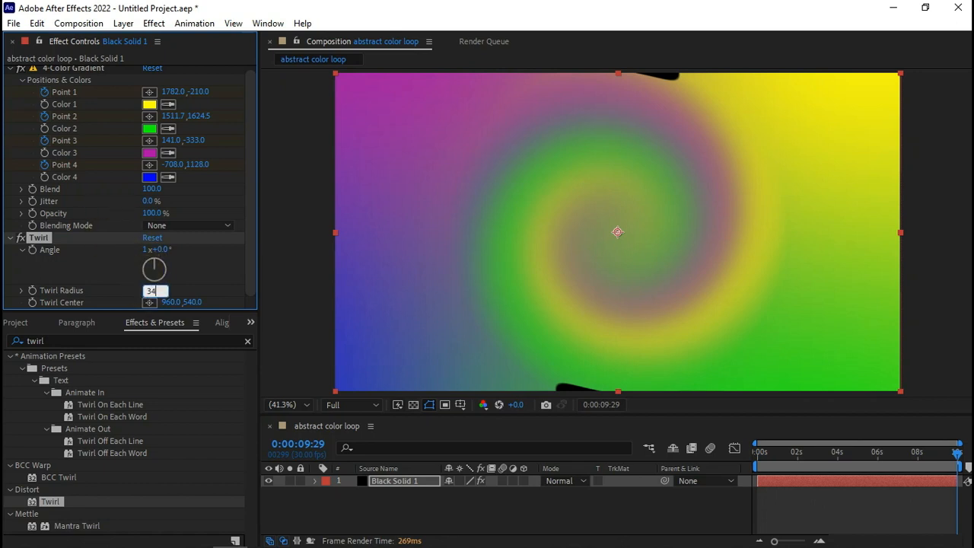
{"action": "key", "text": "Return"}
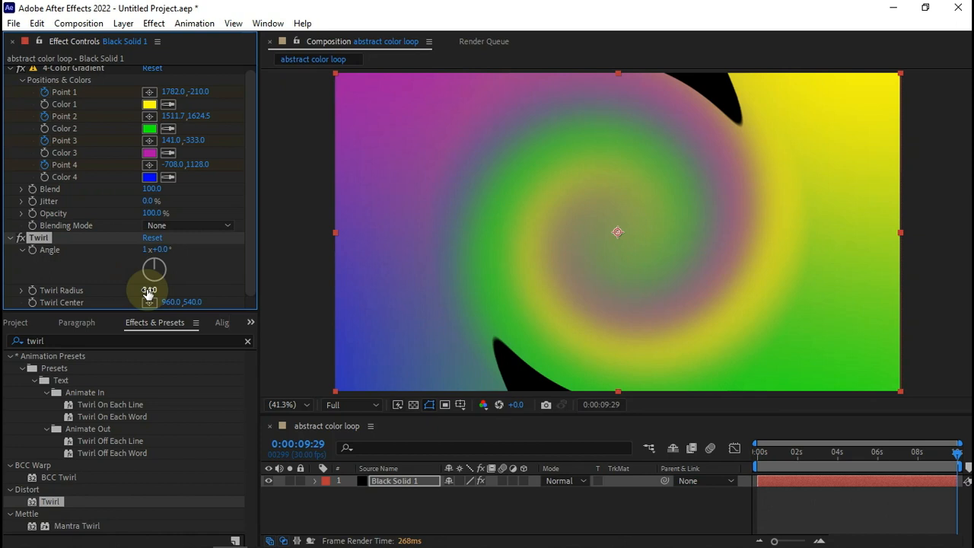
{"action": "left_click", "coordinate": [27, 341]}
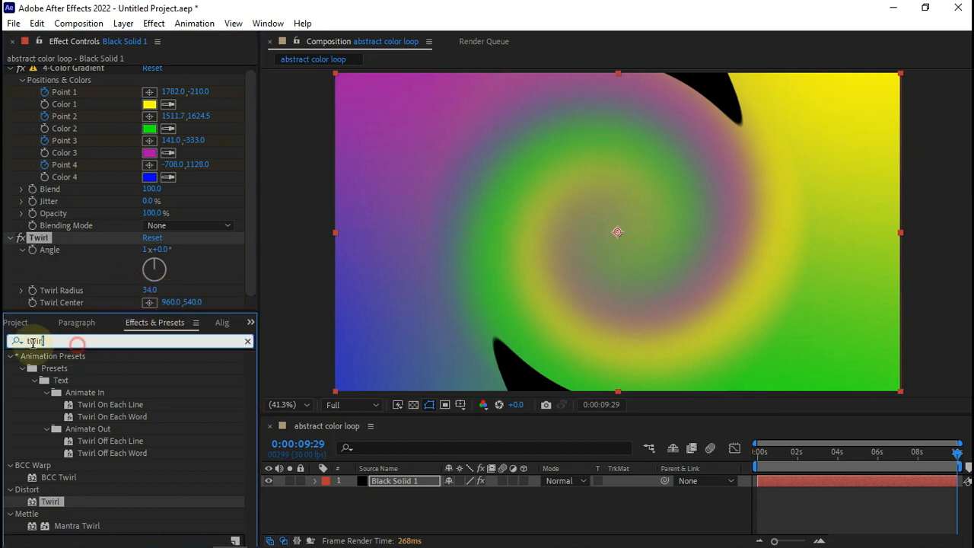
{"action": "type", "text": "mot"}
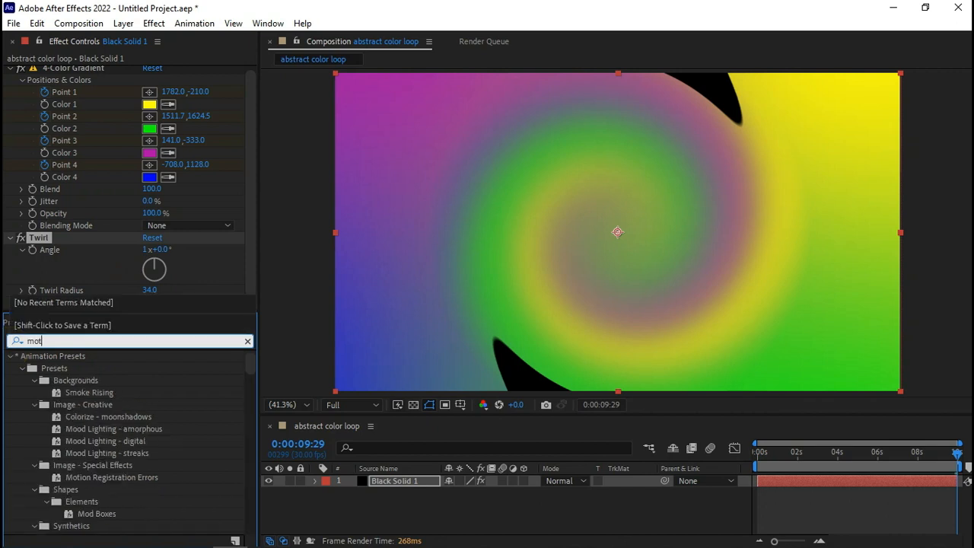
{"action": "type", "text": "ion ti"}
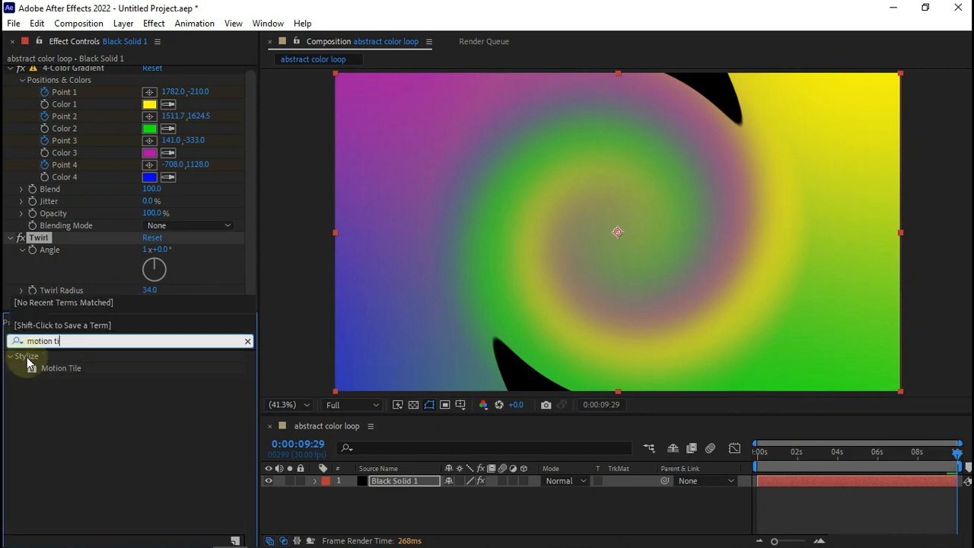
{"action": "left_click_drag", "start_coordinate": [62, 368], "coordinate": [376, 475]}
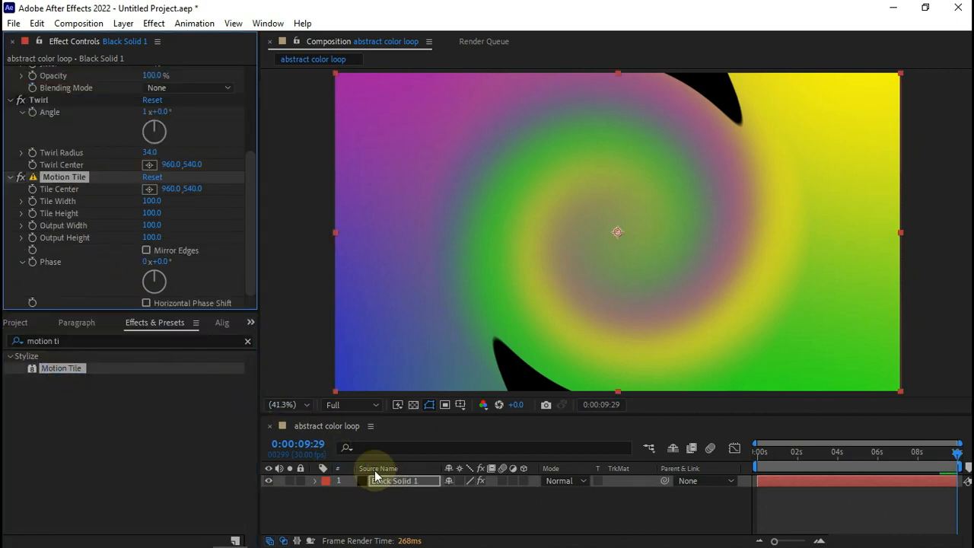
Step: Move Motion Tile to the start of the solid's effect order, above 4-Color Gradient, and collapse the 4-Color Gradient and Twirl settings
{"action": "left_click_drag", "start_coordinate": [55, 177], "coordinate": [61, 96]}
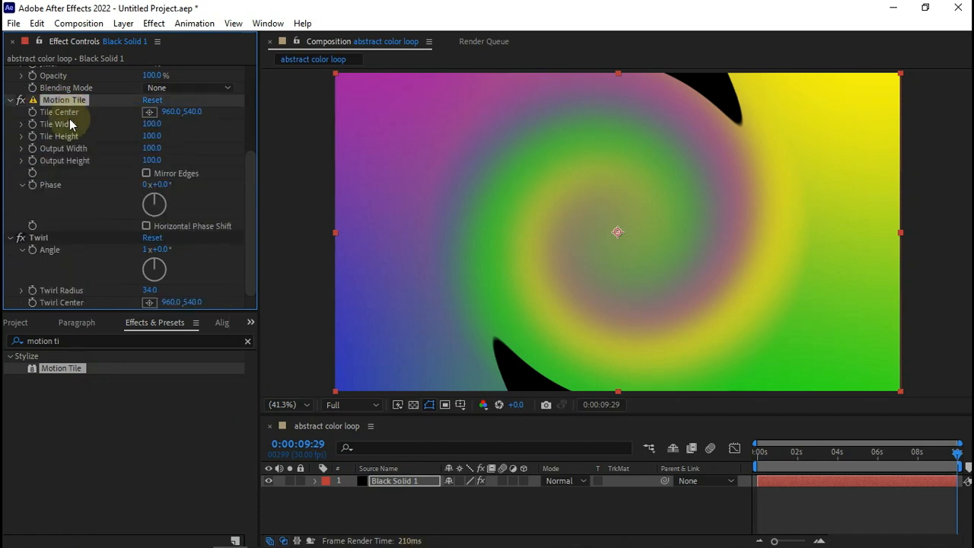
{"action": "scroll", "coordinate": [22, 114], "scroll_direction": "up", "scroll_amount": 4}
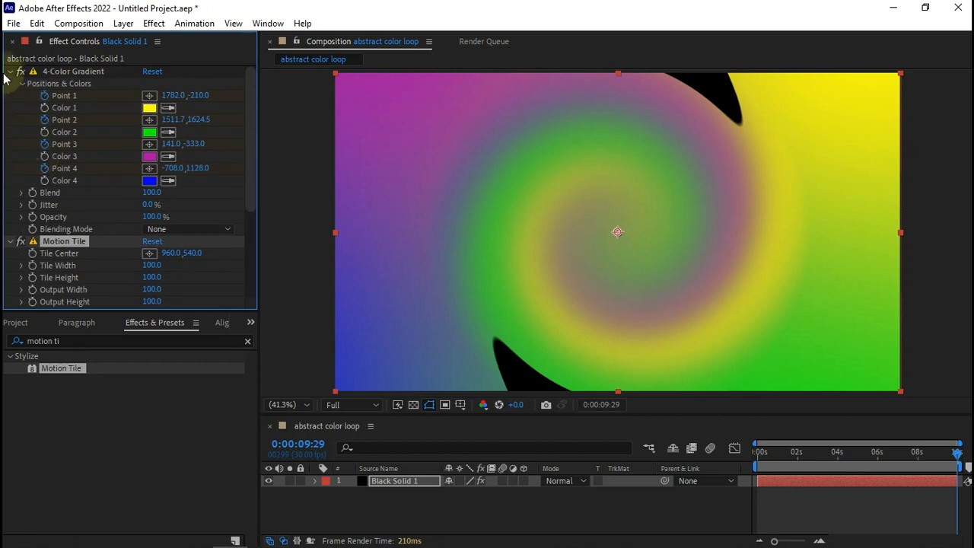
{"action": "left_click", "coordinate": [10, 71]}
{"action": "left_click_drag", "start_coordinate": [53, 83], "coordinate": [55, 63]}
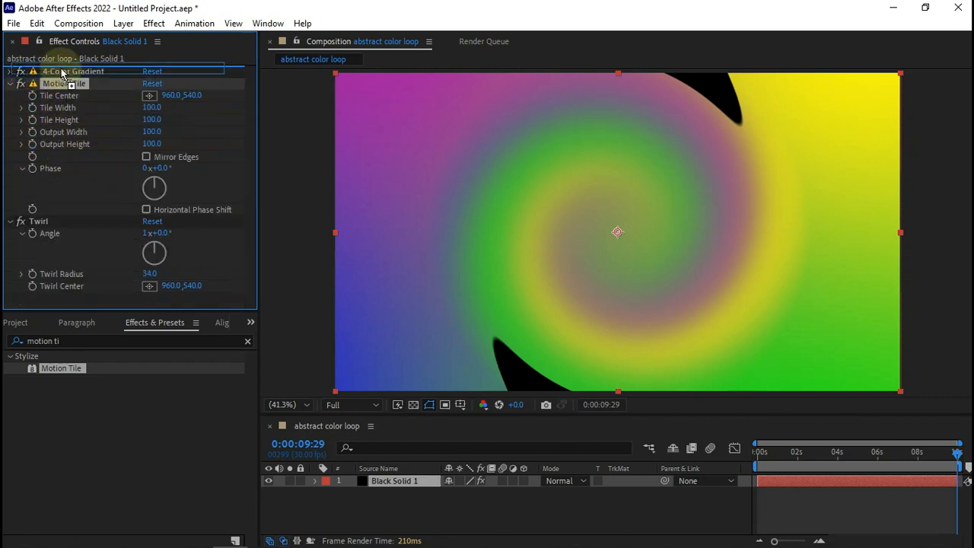
{"action": "left_click", "coordinate": [9, 222]}
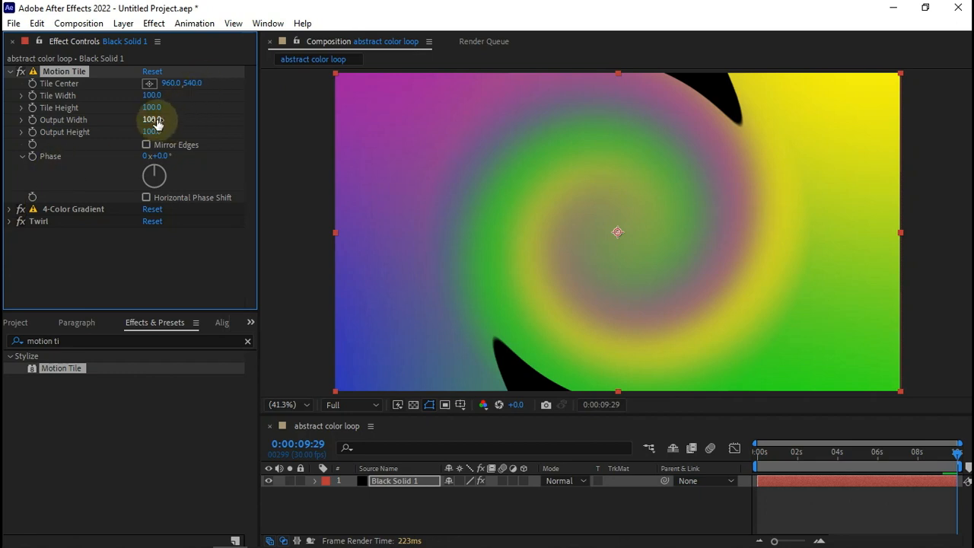
Step: Set Motion Tile's Output Width and Output Height to 300 and scrub the animation to 0:00:06:27
{"action": "type", "text": "3"}
{"action": "key", "text": "Tab"}
{"action": "type", "text": "300"}
{"action": "key", "text": "Return"}
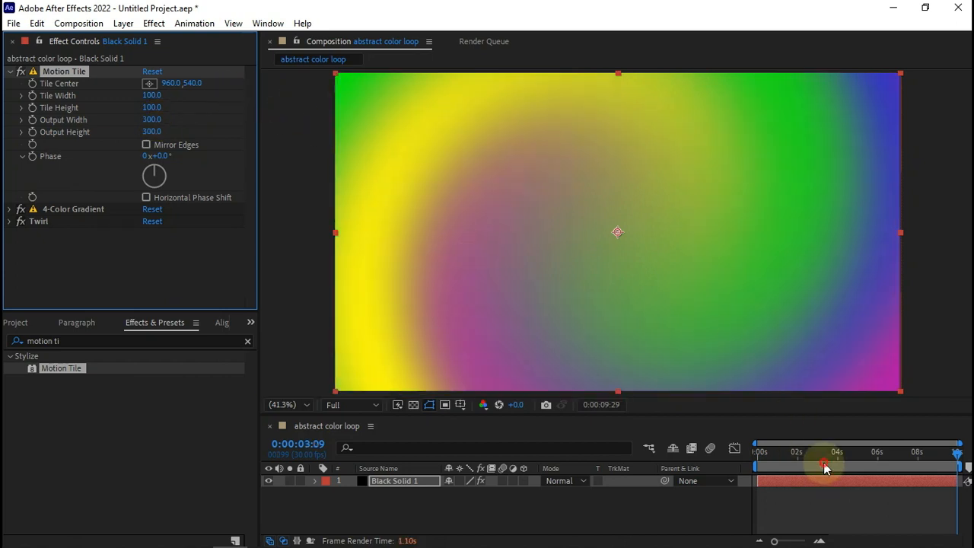
{"action": "left_click_drag", "start_coordinate": [824, 464], "coordinate": [895, 462]}
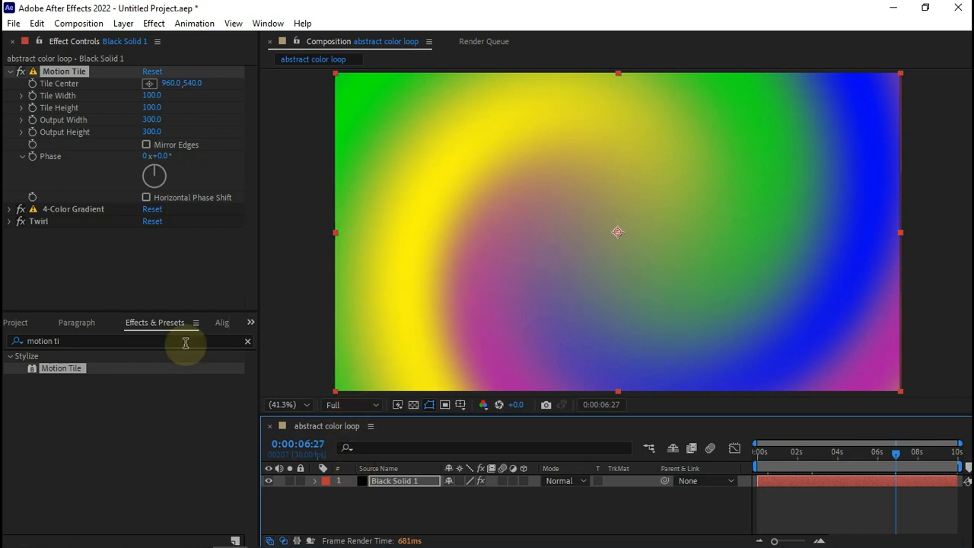
Step: Expand the 4-Color Gradient settings and change Color 1 to the medium blue 0470A2
{"action": "left_click", "coordinate": [9, 209]}
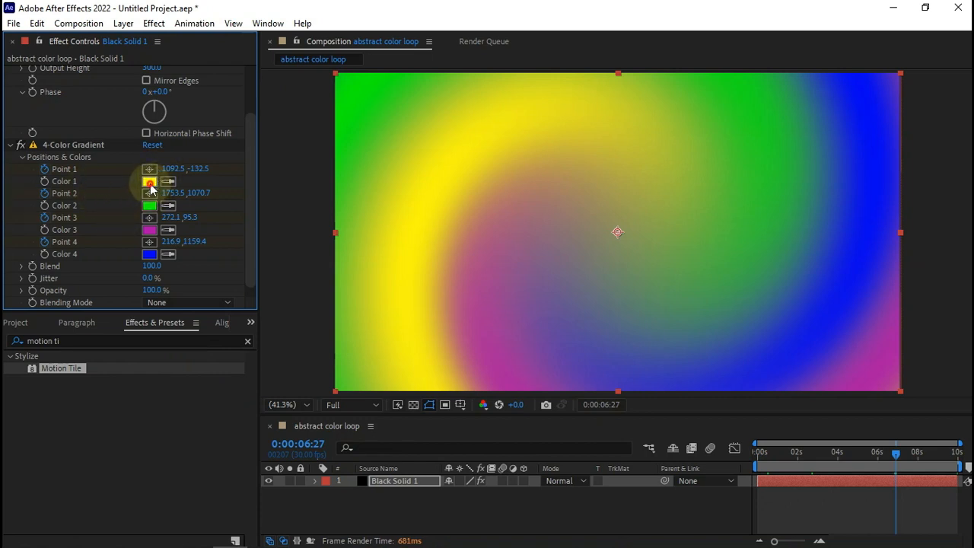
{"action": "left_click", "coordinate": [149, 182]}
{"action": "left_click", "coordinate": [746, 381]}
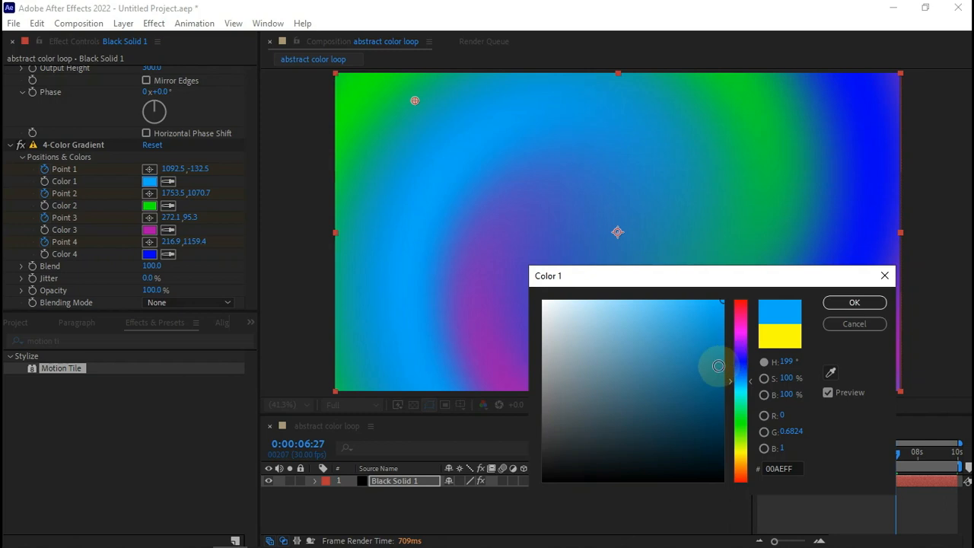
{"action": "left_click", "coordinate": [718, 366]}
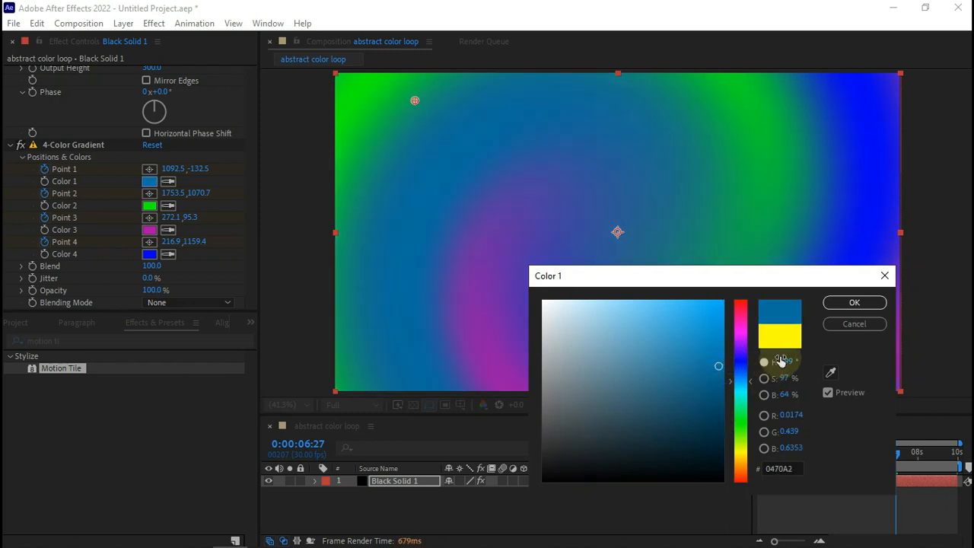
{"action": "left_click", "coordinate": [852, 304]}
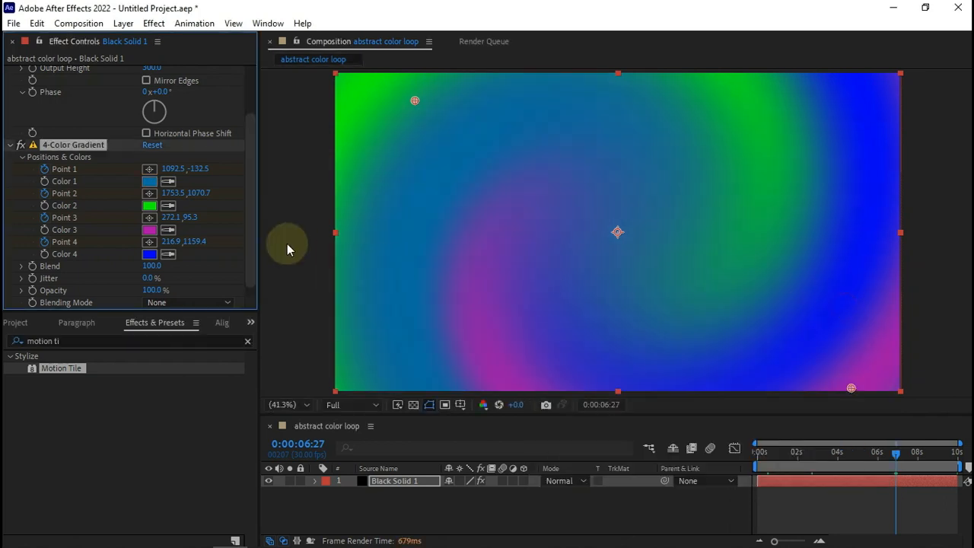
Step: Change the gradient's Color 2 to the muted blue 52619E
{"action": "left_click", "coordinate": [149, 205]}
{"action": "left_click", "coordinate": [739, 367]}
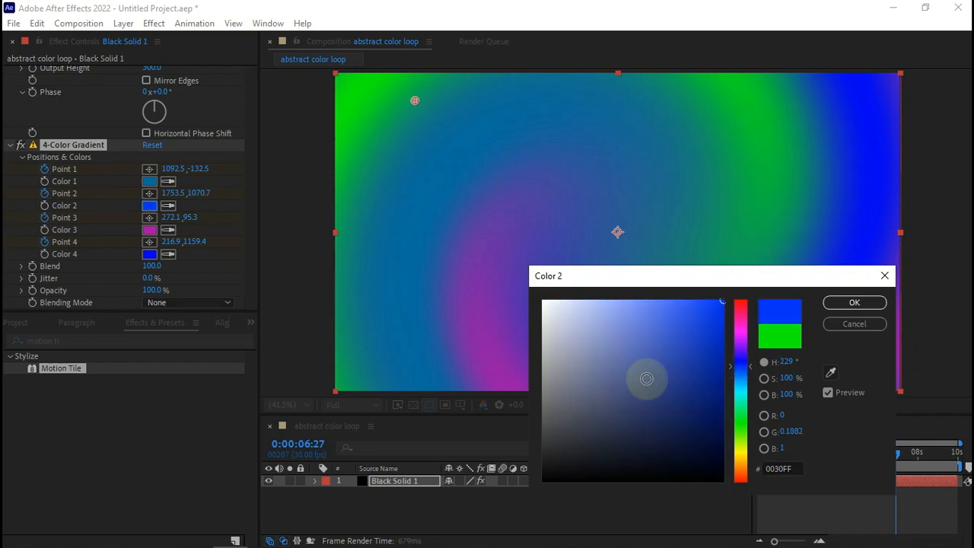
{"action": "left_click", "coordinate": [629, 369]}
{"action": "left_click", "coordinate": [854, 303]}
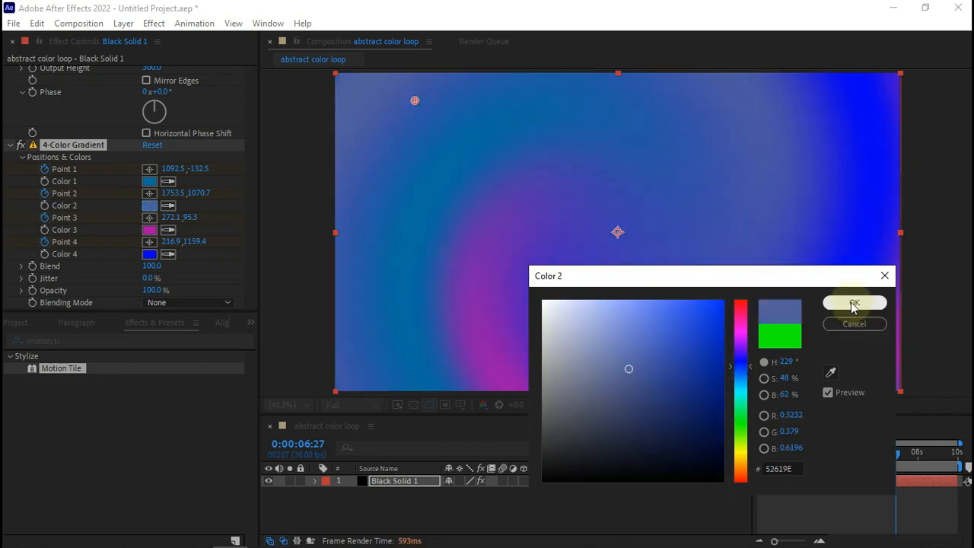
Step: Change the gradient's Color 3 to the light blue 899FF0
{"action": "left_click", "coordinate": [149, 232]}
{"action": "left_click", "coordinate": [739, 368]}
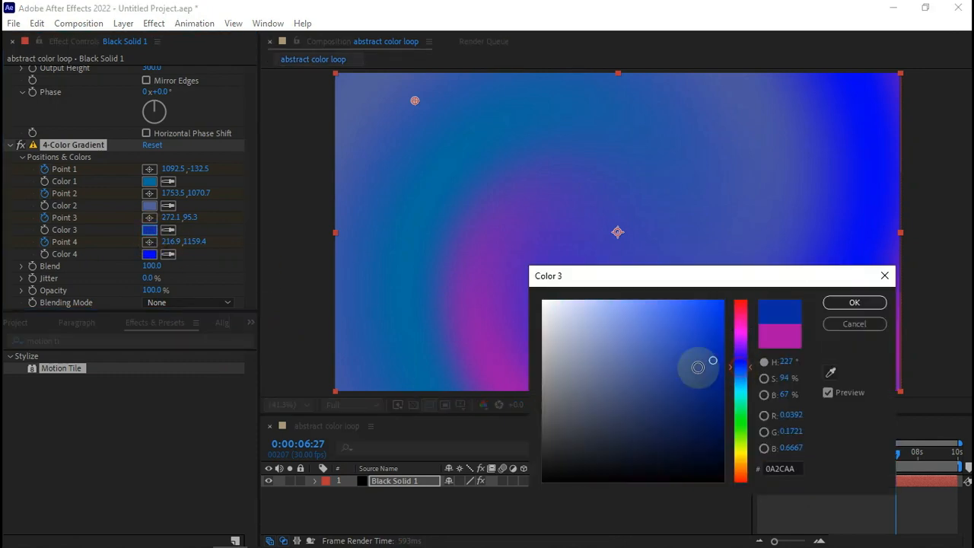
{"action": "left_click", "coordinate": [713, 360]}
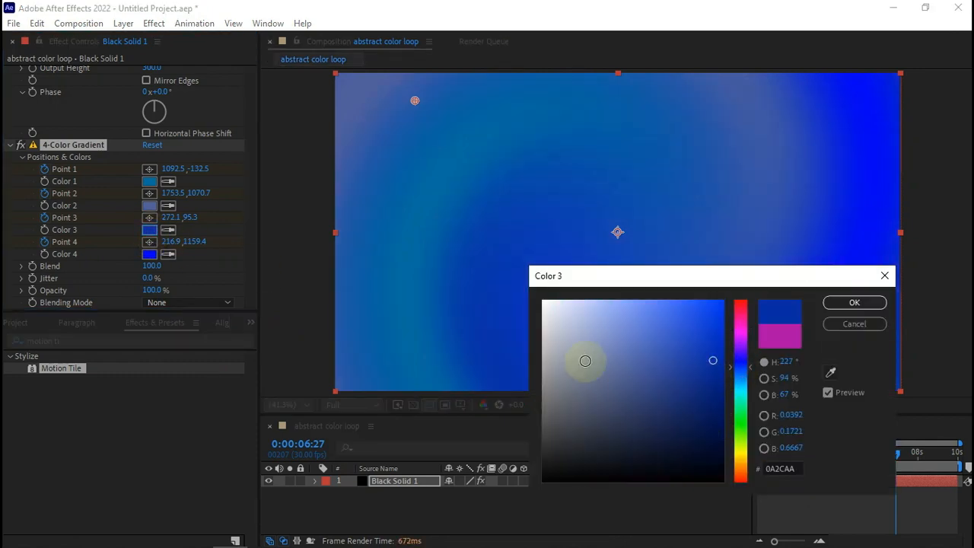
{"action": "left_click", "coordinate": [620, 310]}
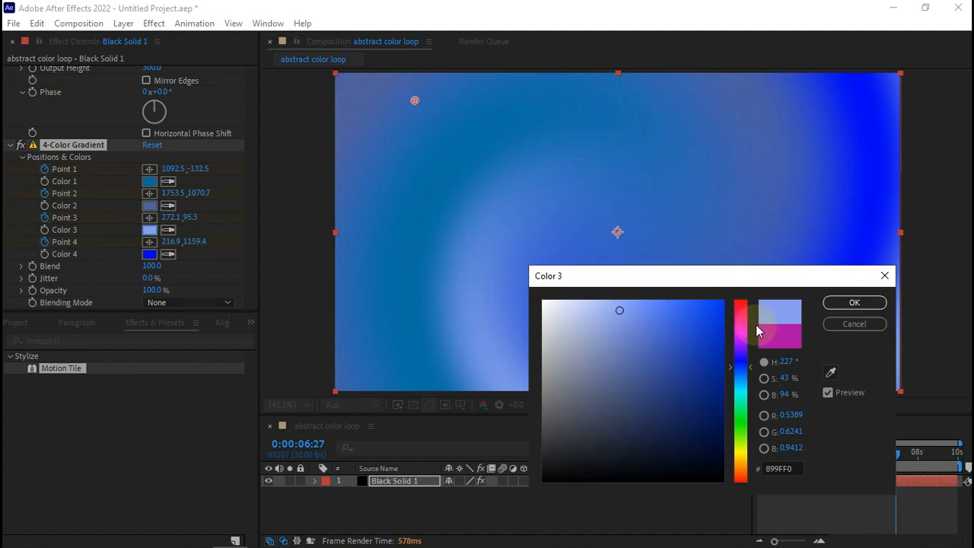
{"action": "left_click", "coordinate": [855, 302]}
Step: At 0:00:08:25, darken the gradient's Color 1 to 032C3F, and check the result at 0:00:04:09
{"action": "left_click_drag", "start_coordinate": [845, 454], "coordinate": [935, 464]}
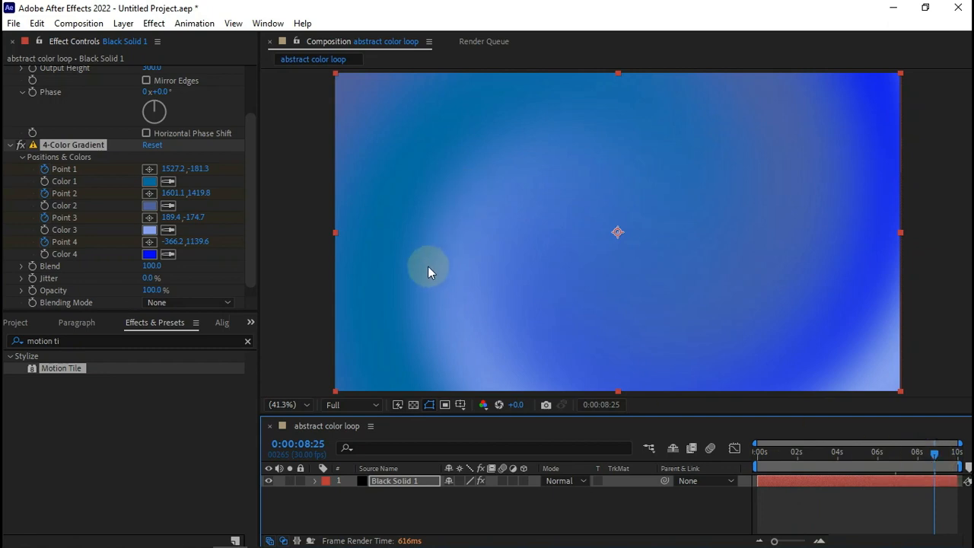
{"action": "left_click", "coordinate": [149, 181]}
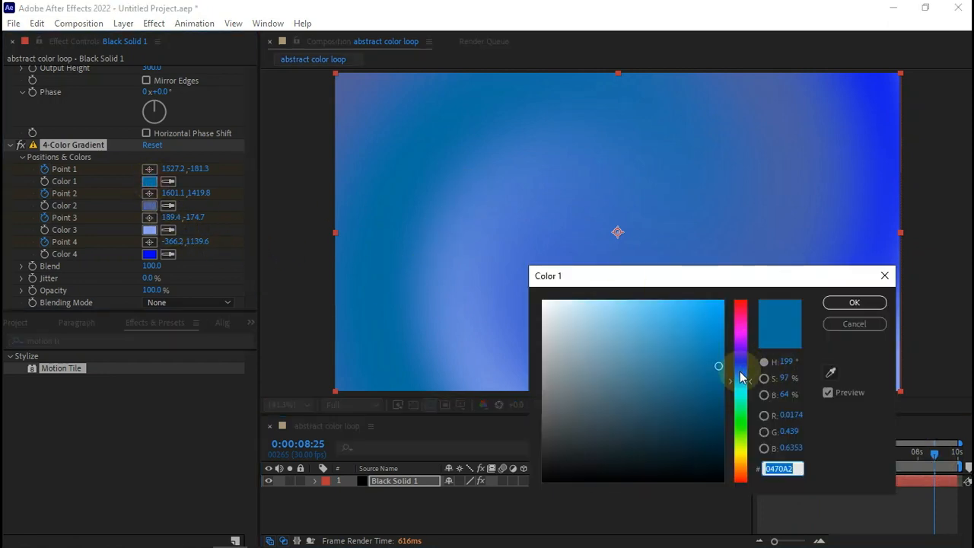
{"action": "left_click_drag", "start_coordinate": [719, 392], "coordinate": [727, 433]}
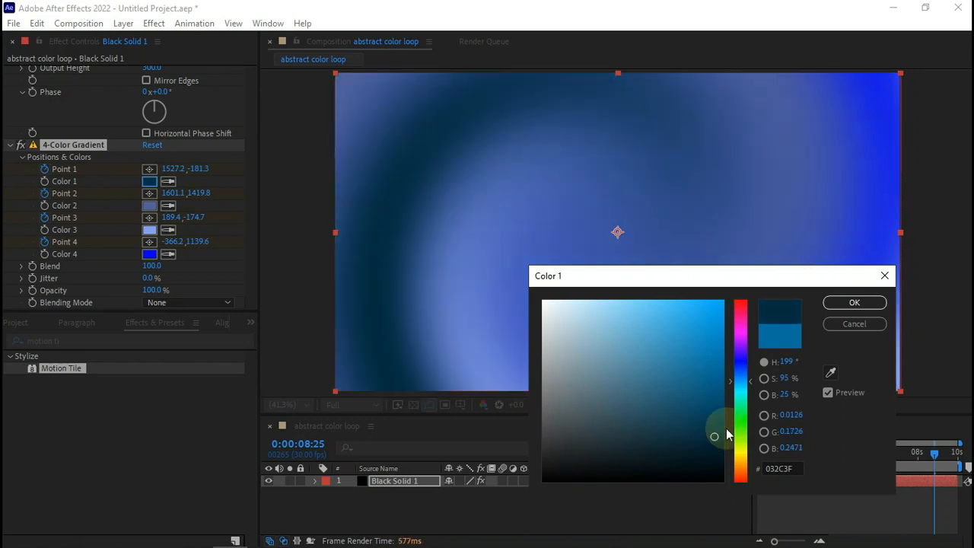
{"action": "left_click", "coordinate": [854, 302]}
{"action": "left_click", "coordinate": [843, 456]}
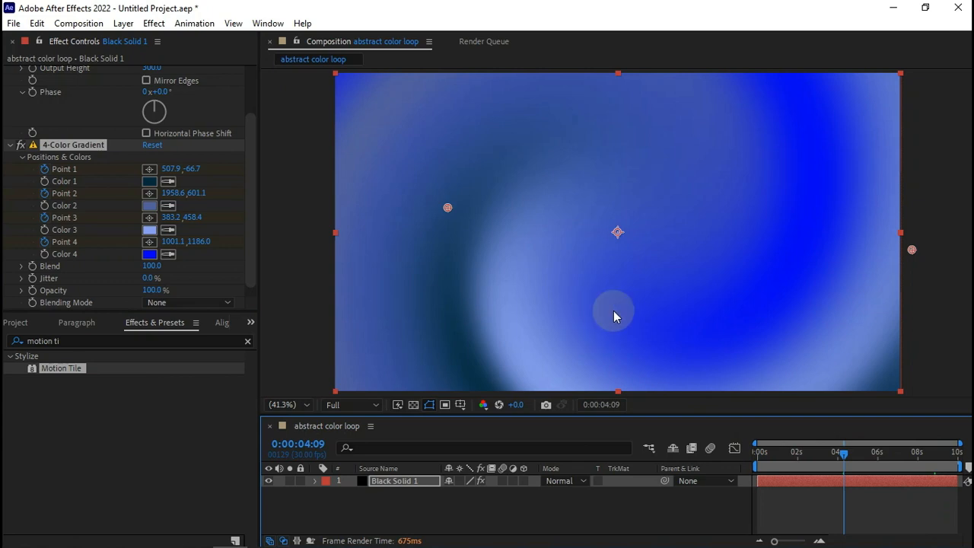
Step: Create an adjustment layer above the solid and apply the Distort Wave Warp effect to it
{"action": "right_click", "coordinate": [345, 508]}
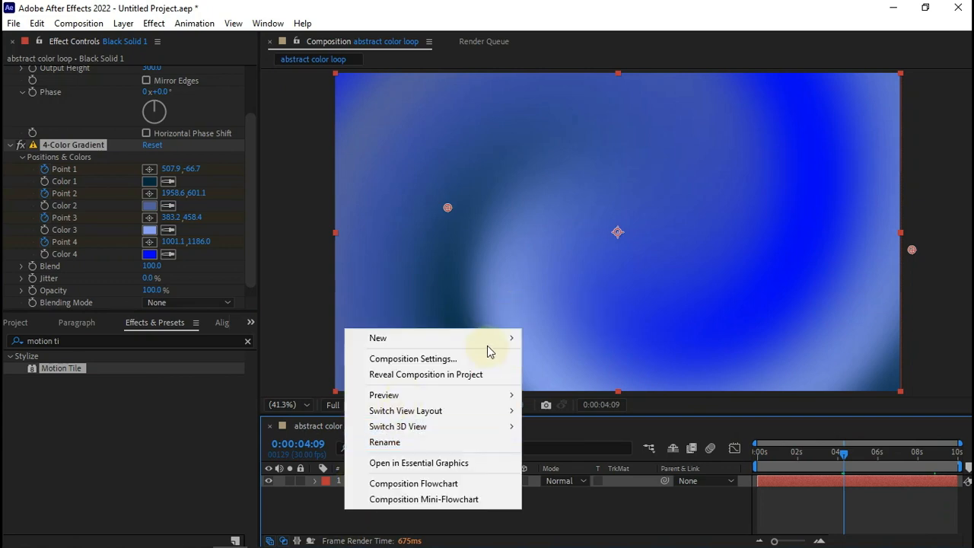
{"action": "mouse_move", "coordinate": [487, 340]}
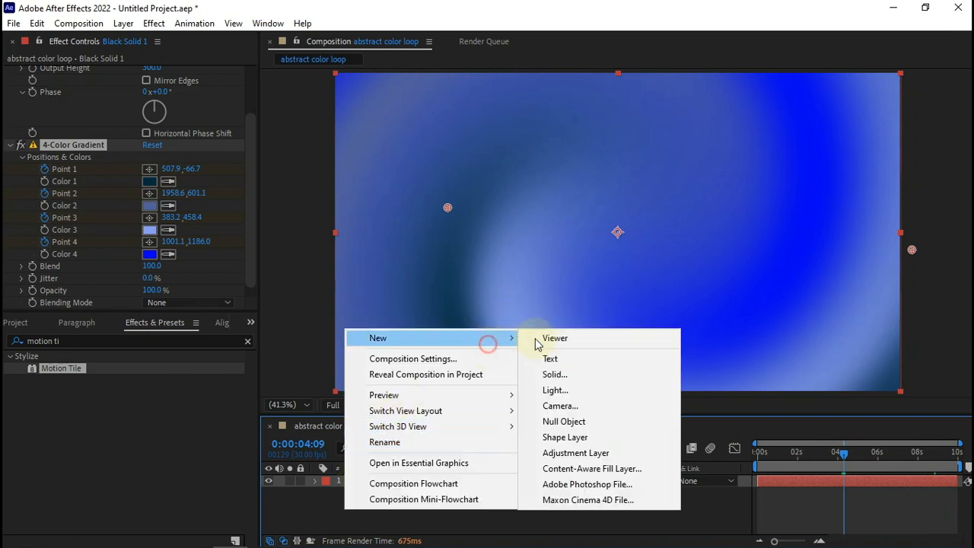
{"action": "left_click", "coordinate": [588, 455]}
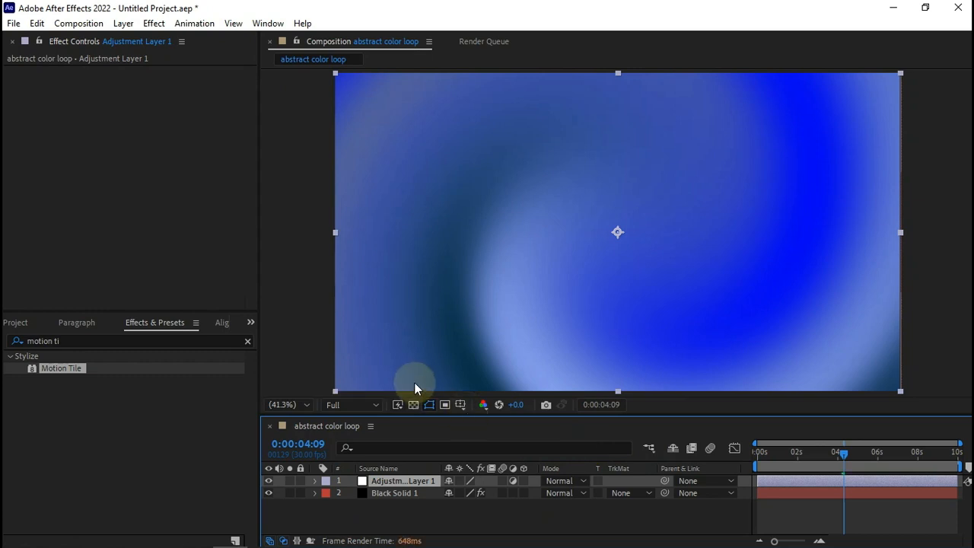
{"action": "left_click", "coordinate": [61, 340]}
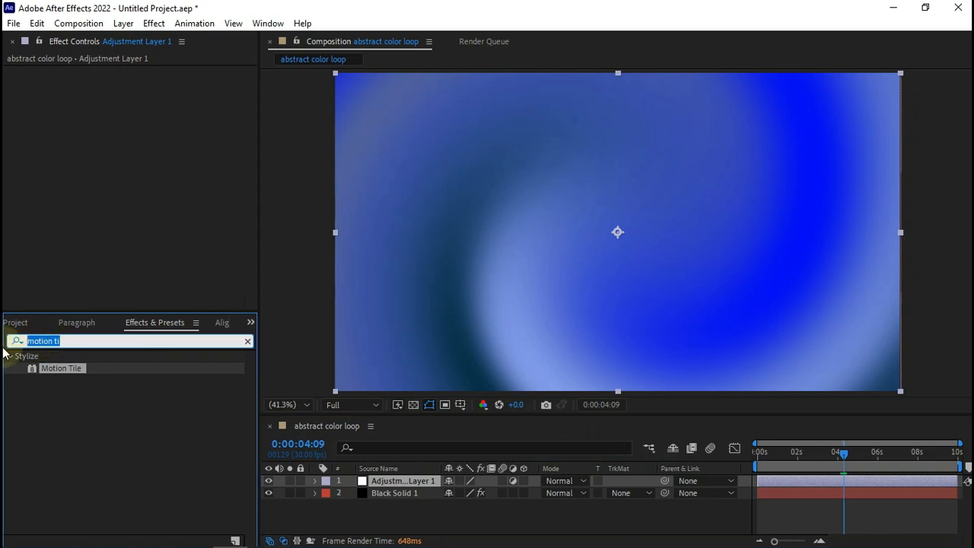
{"action": "type", "text": "wave"}
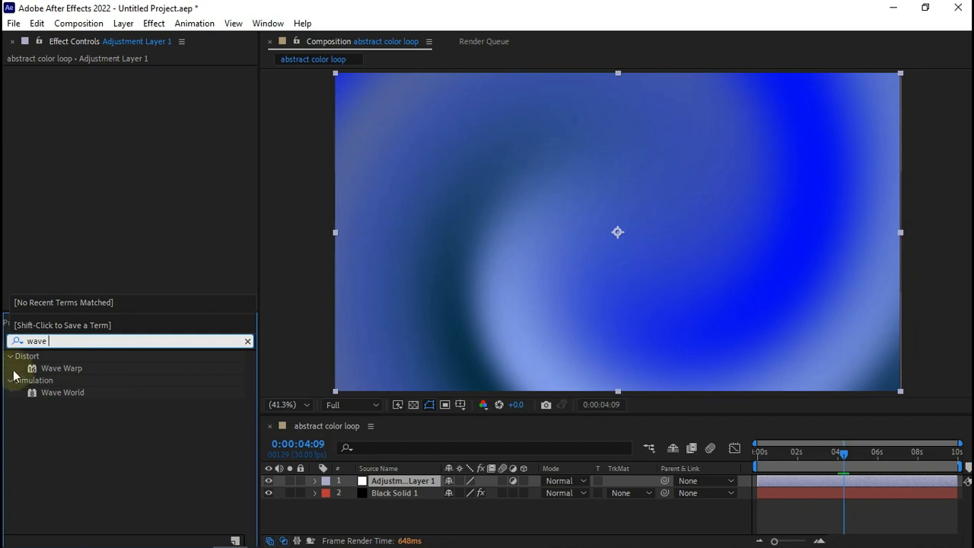
{"action": "mouse_move", "coordinate": [62, 368]}
{"action": "left_mouse_down"}
{"action": "mouse_move", "coordinate": [393, 481]}
{"action": "mouse_move", "coordinate": [363, 481]}
{"action": "left_mouse_up"}
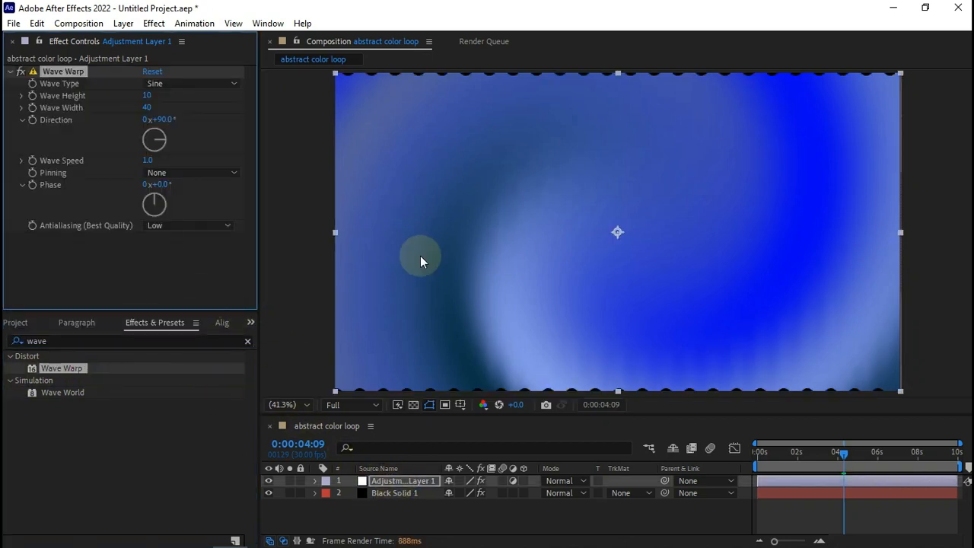
Step: Set Wave Warp's Wave Height to 380 and Wave Width to 440 on the adjustment layer
{"action": "left_click", "coordinate": [148, 96]}
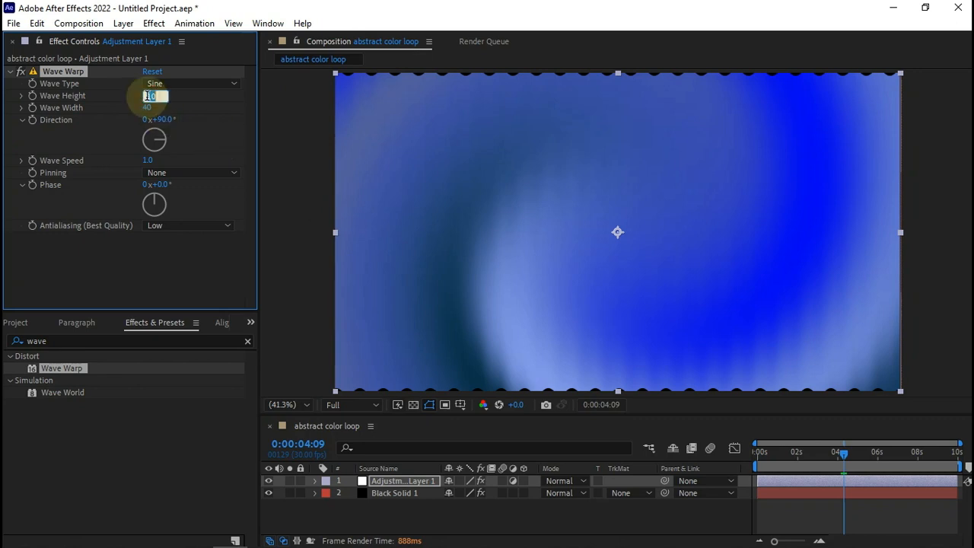
{"action": "type", "text": "300"}
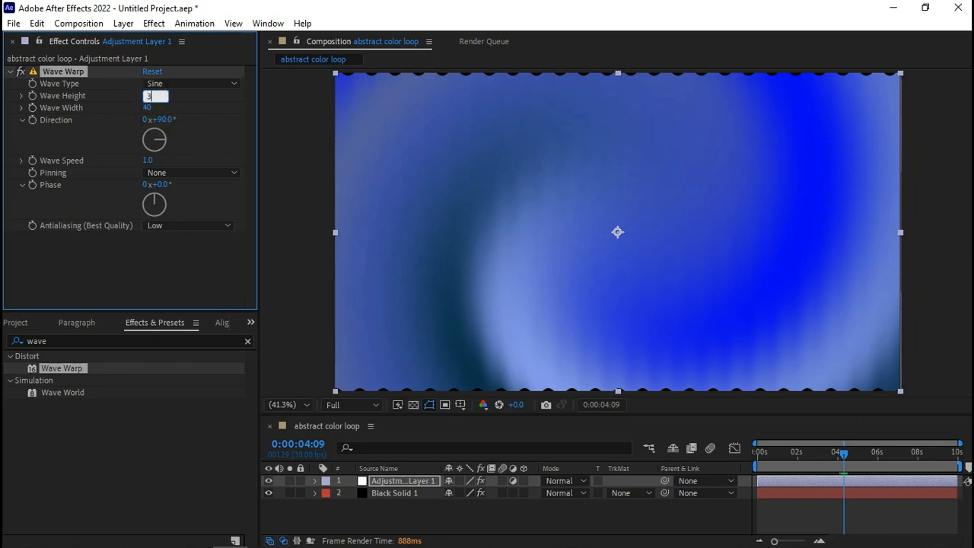
{"action": "key", "text": "Tab"}
{"action": "type", "text": "440"}
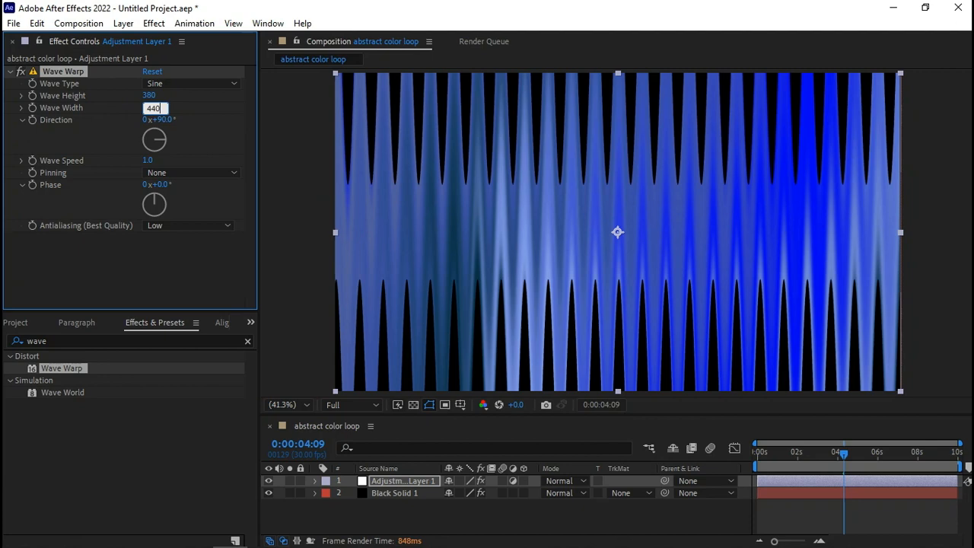
{"action": "key", "text": "Return"}
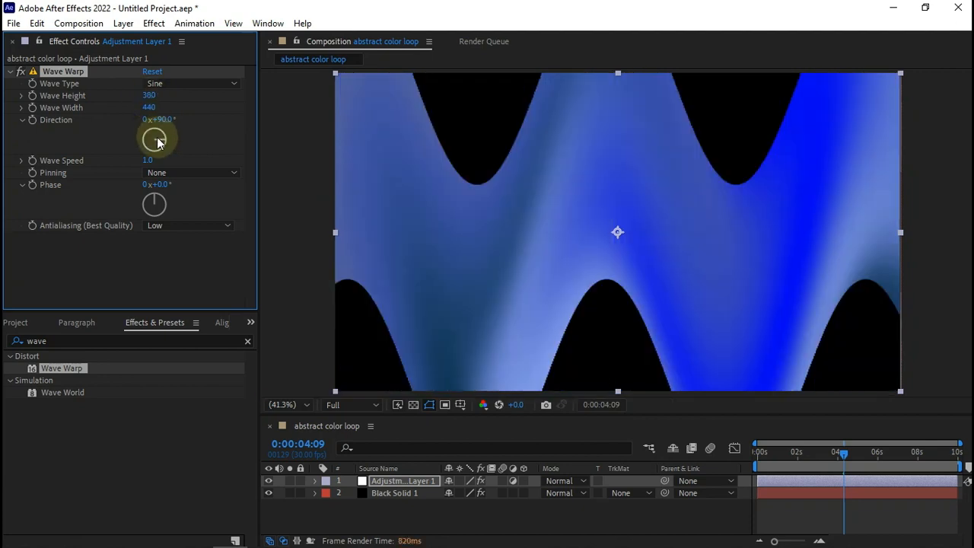
Step: Copy the Motion Tile effect from Black Solid 1 to the adjustment layer and place it above Wave Warp
{"action": "left_click", "coordinate": [392, 494]}
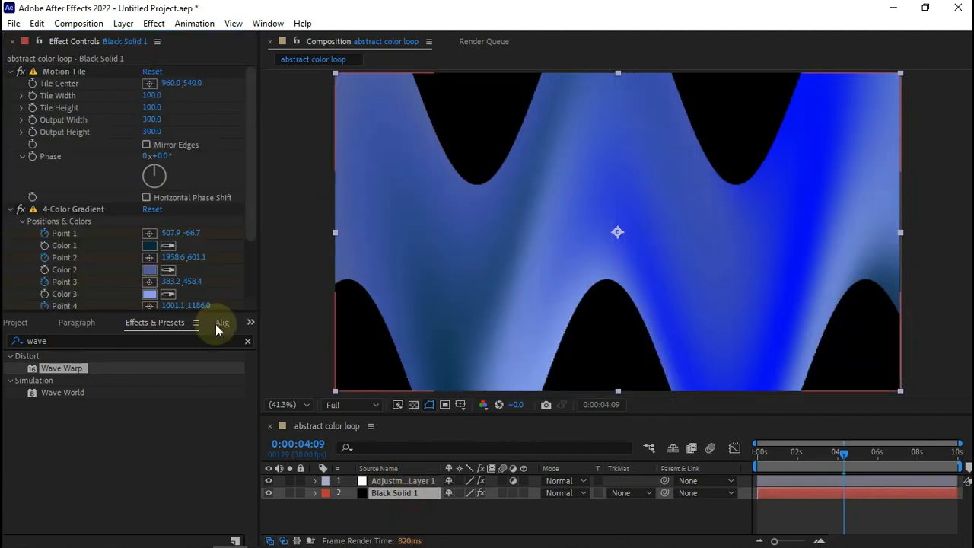
{"action": "left_click", "coordinate": [64, 71]}
{"action": "left_click", "coordinate": [37, 22]}
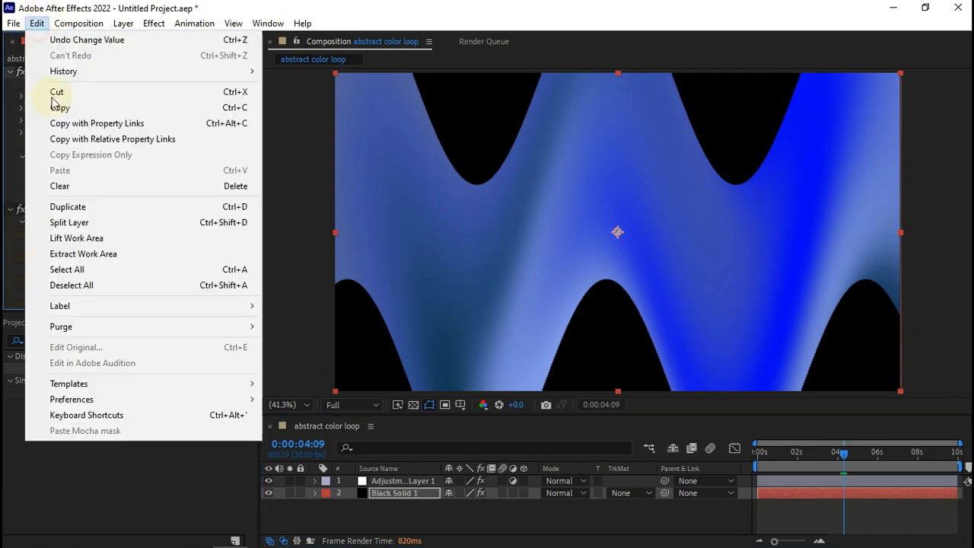
{"action": "left_click", "coordinate": [60, 108]}
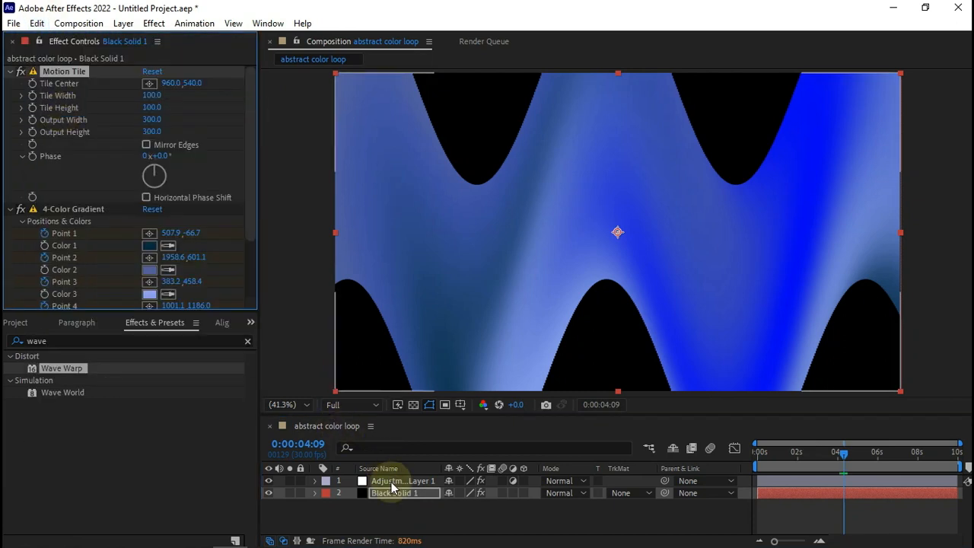
{"action": "left_click", "coordinate": [392, 480]}
{"action": "left_click", "coordinate": [37, 23]}
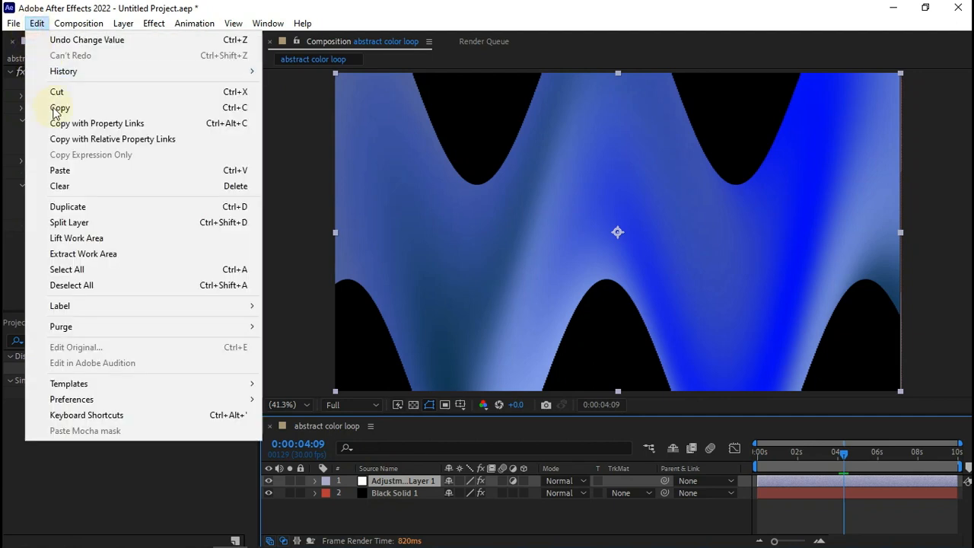
{"action": "left_click", "coordinate": [83, 175]}
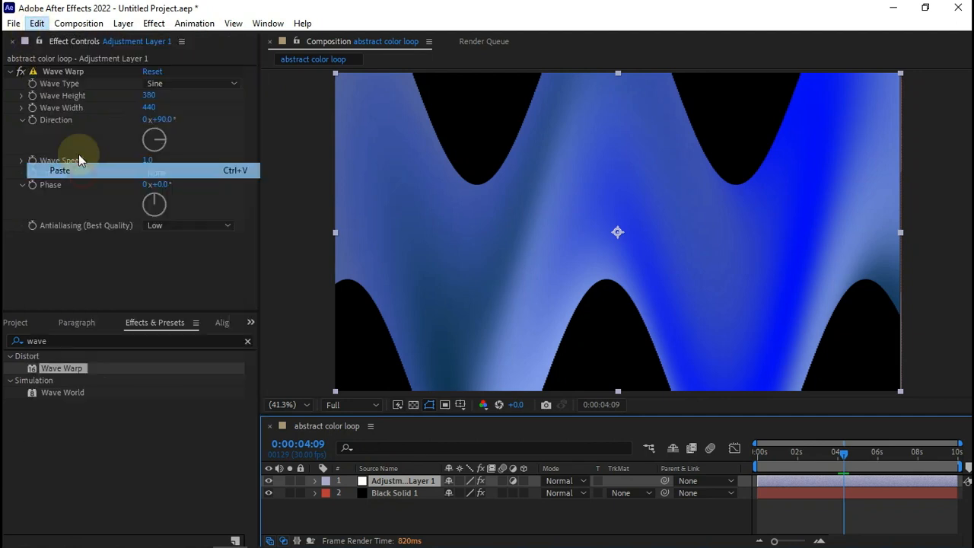
{"action": "left_click", "coordinate": [9, 71]}
{"action": "left_click_drag", "start_coordinate": [25, 85], "coordinate": [26, 67]}
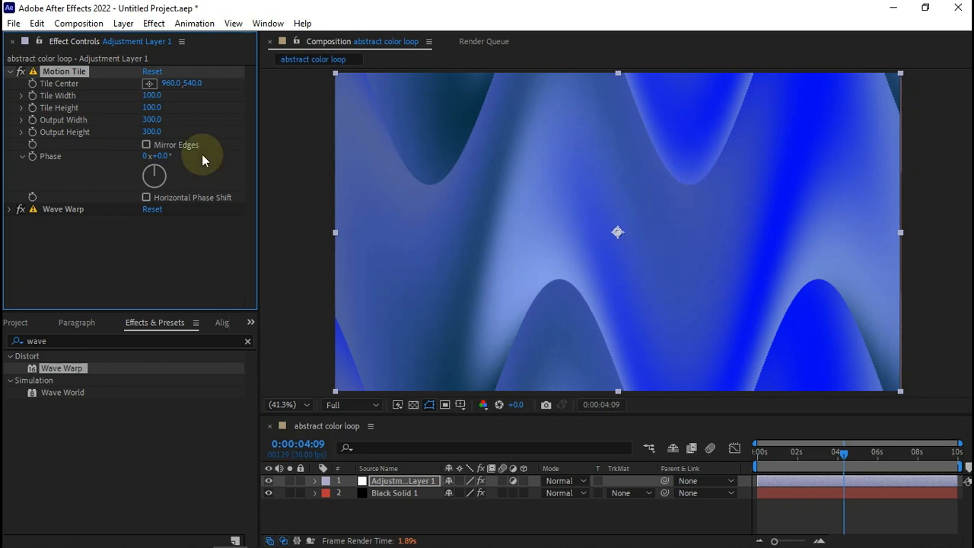
Step: Enable Mirror Edges in the adjustment layer's Motion Tile effect and set its Output Height to 293
{"action": "left_click", "coordinate": [145, 146]}
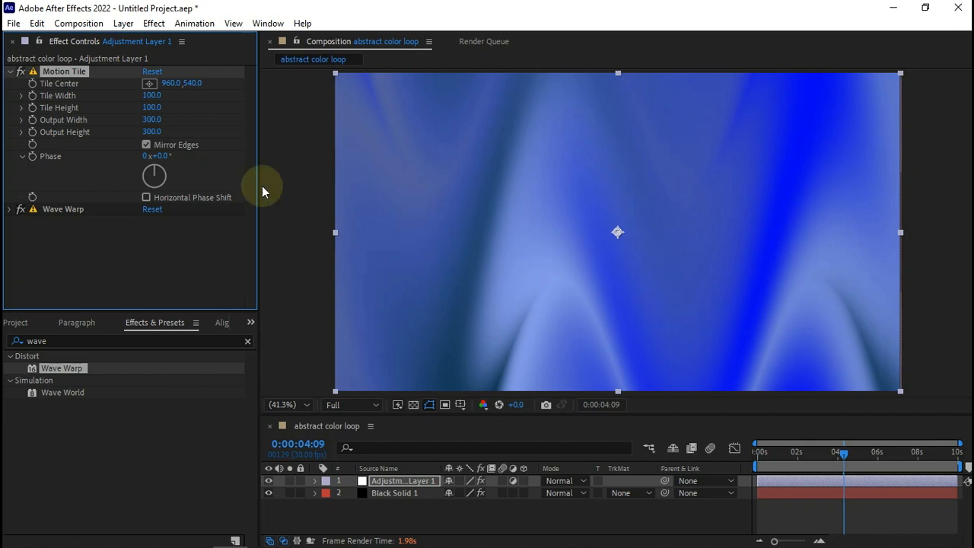
{"action": "left_click", "coordinate": [154, 132]}
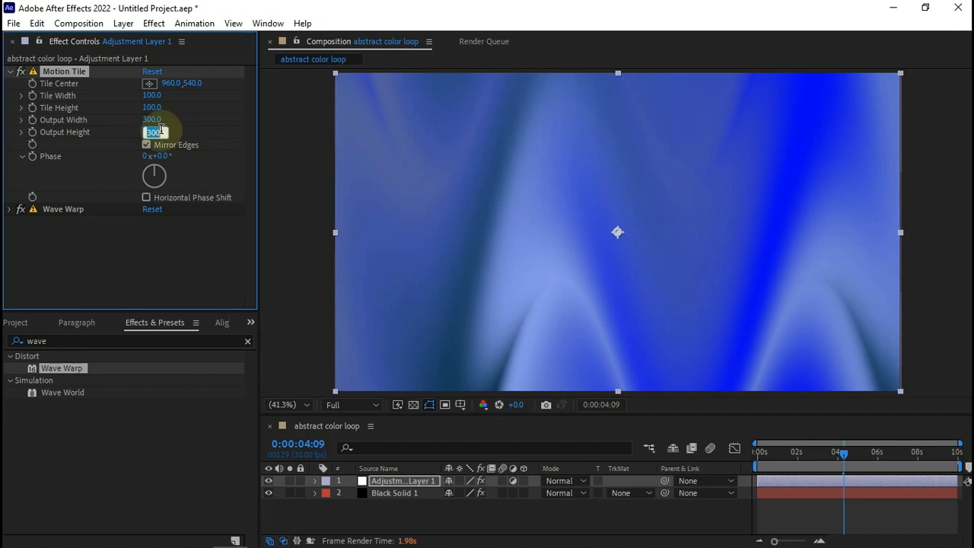
{"action": "type", "text": "288"}
{"action": "key", "text": "Return"}
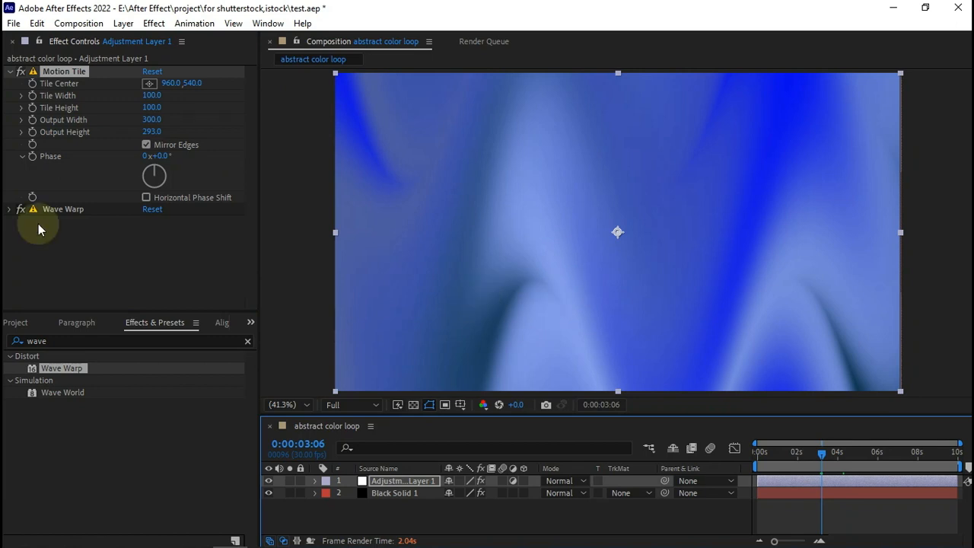
Step: Change the Wave Warp effect's Wave Type to Uncircle and set its Direction to 43°
{"action": "left_click", "coordinate": [10, 208]}
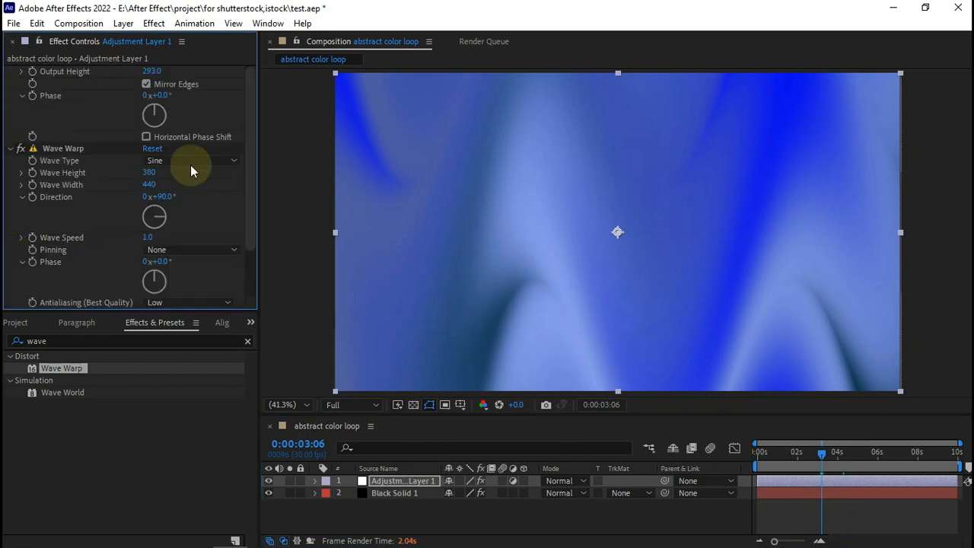
{"action": "left_click", "coordinate": [190, 163]}
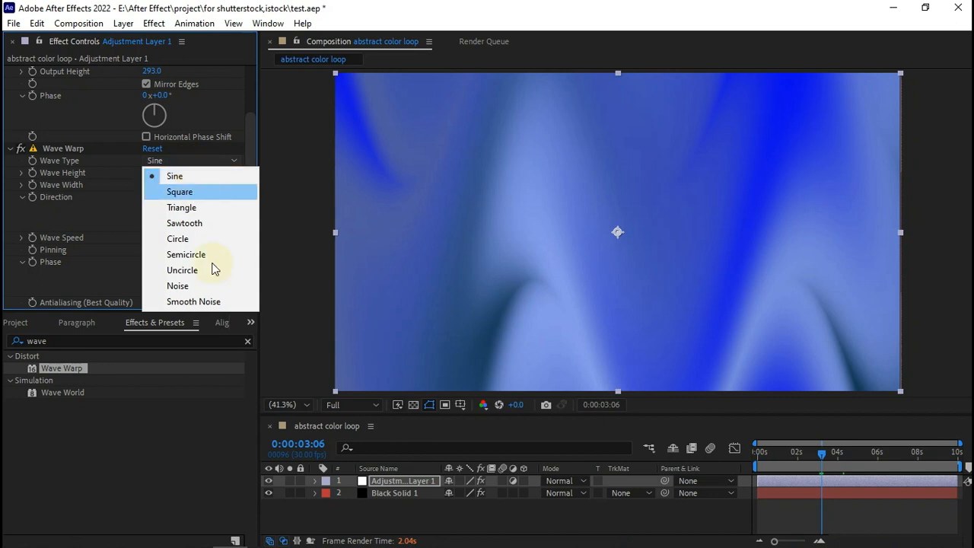
{"action": "left_click", "coordinate": [211, 270]}
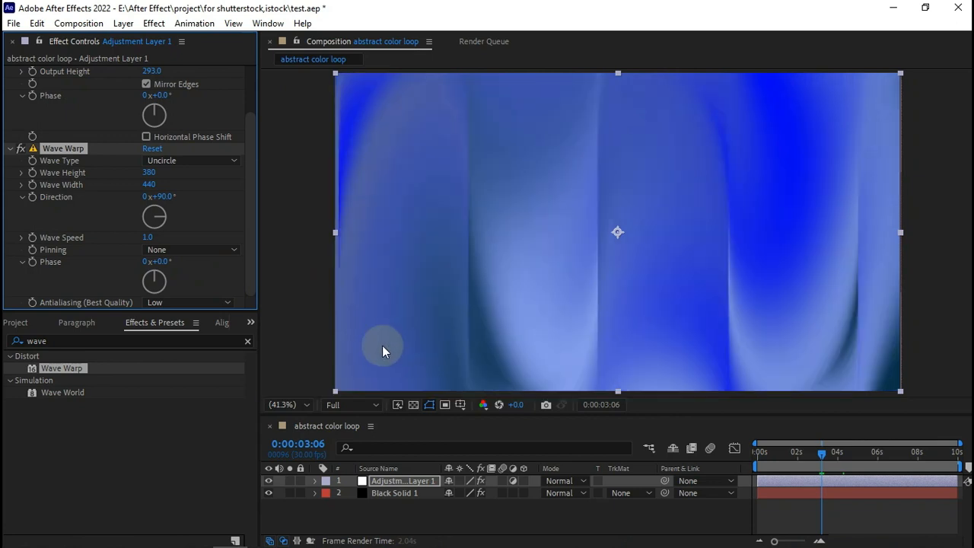
{"action": "left_click", "coordinate": [165, 196]}
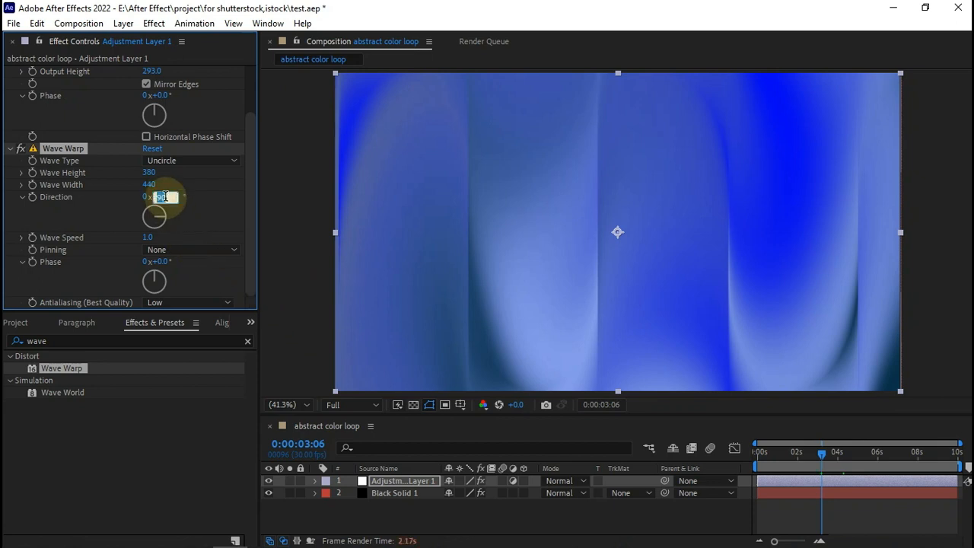
{"action": "type", "text": "43"}
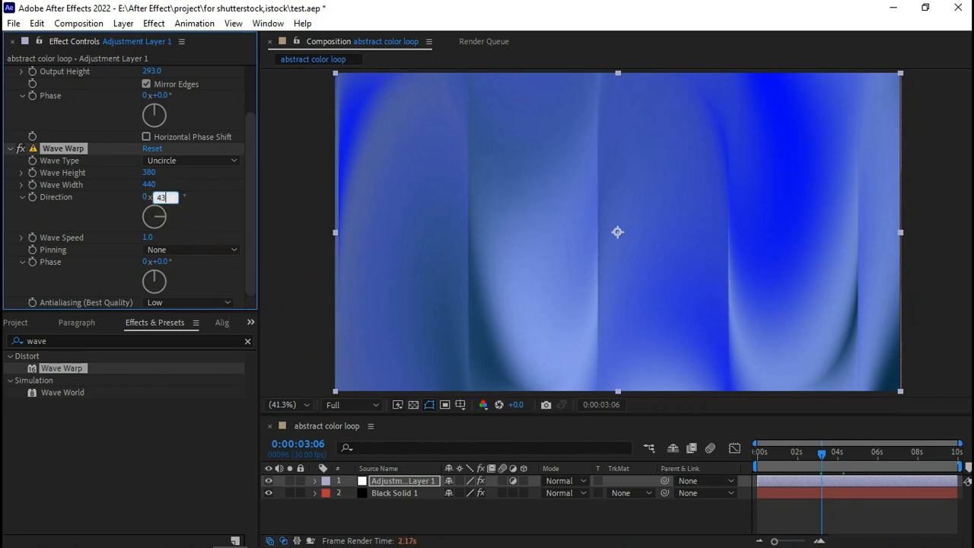
{"action": "key", "text": "Return"}
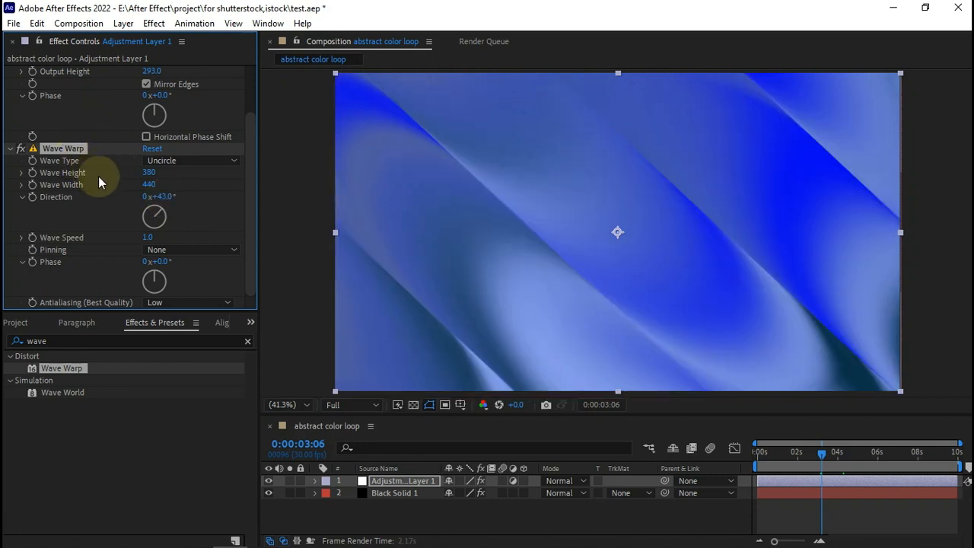
Step: Set the Wave Warp effect's Wave Speed to 0.2 on the adjustment layer
{"action": "left_click", "coordinate": [148, 238]}
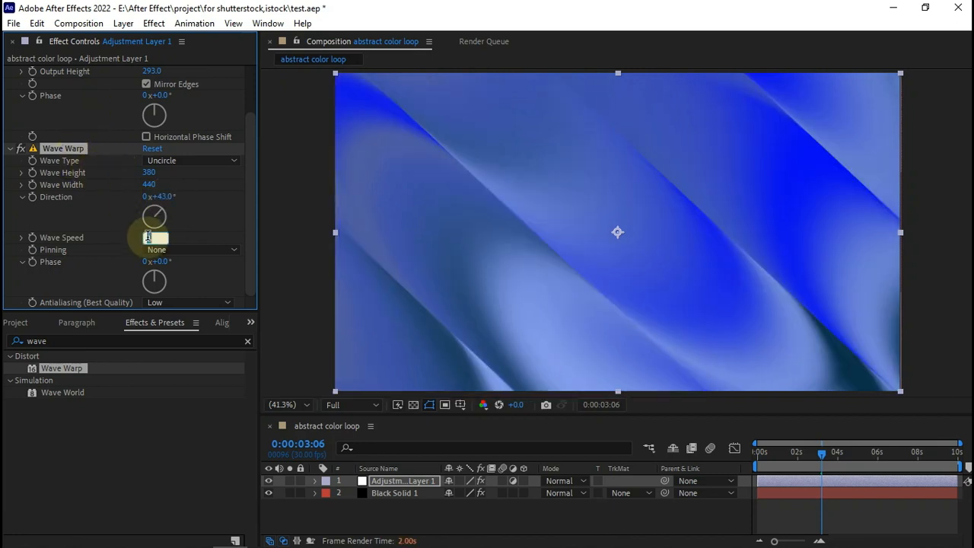
{"action": "type", "text": "0.2"}
{"action": "key", "text": "Return"}
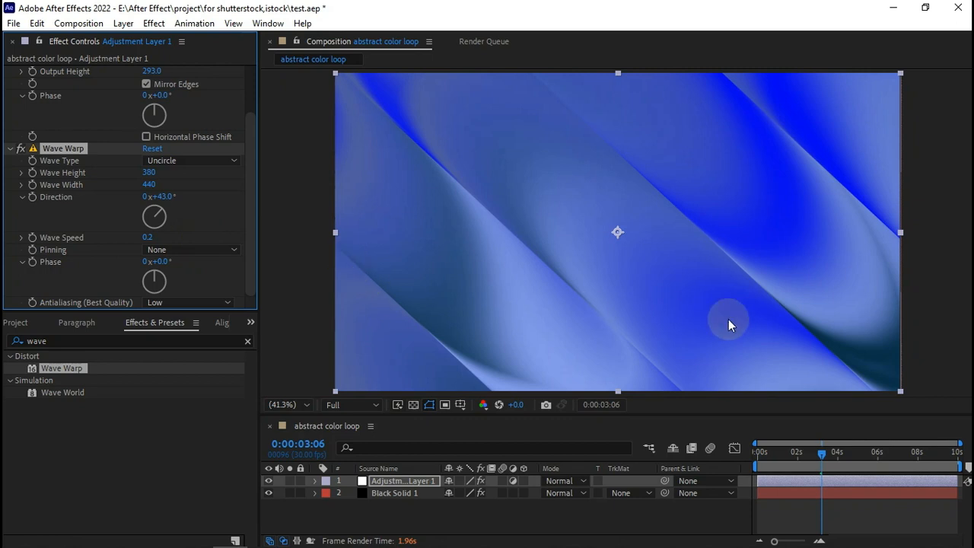
Step: Lower the composition's preview resolution to Half and play the animation from the start
{"action": "left_click_drag", "start_coordinate": [780, 453], "coordinate": [893, 459]}
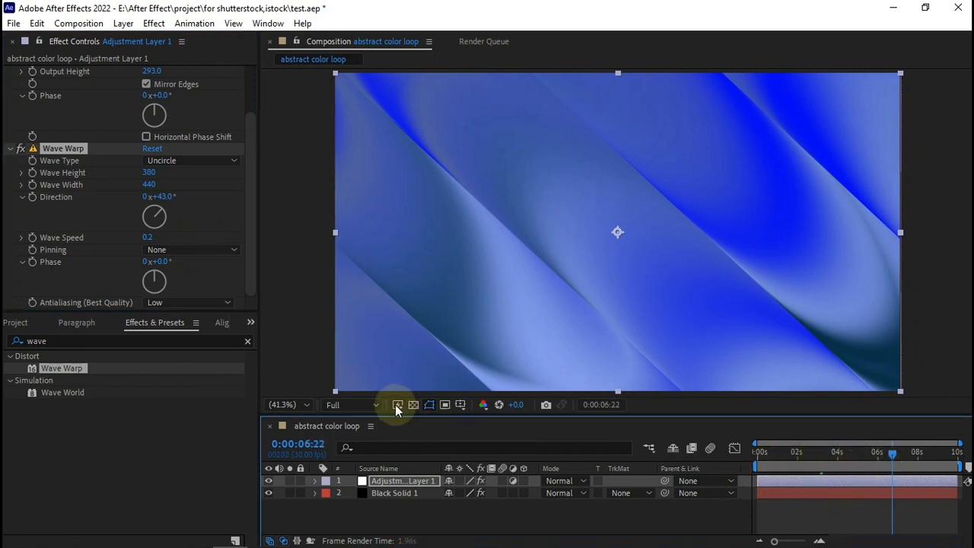
{"action": "left_click", "coordinate": [368, 405]}
{"action": "left_click", "coordinate": [355, 450]}
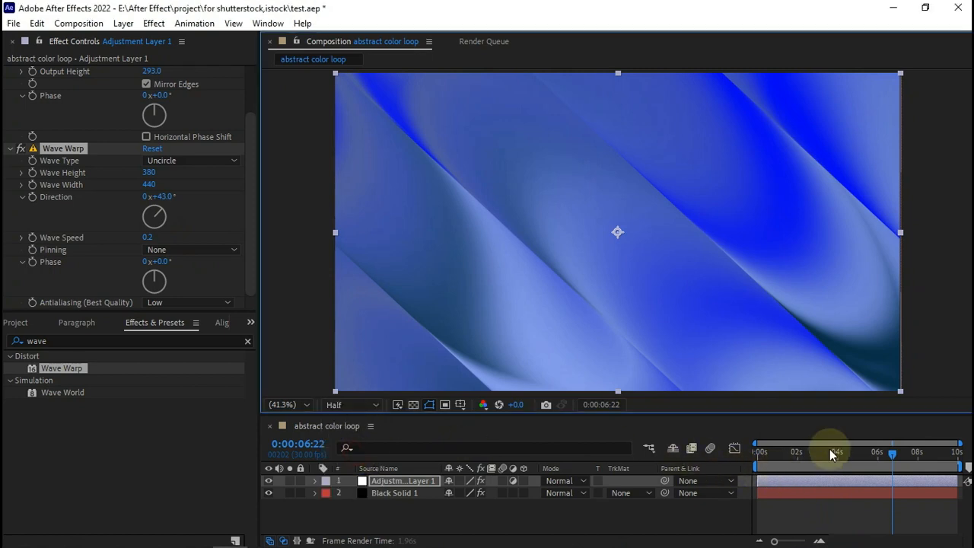
{"action": "key", "text": "space"}
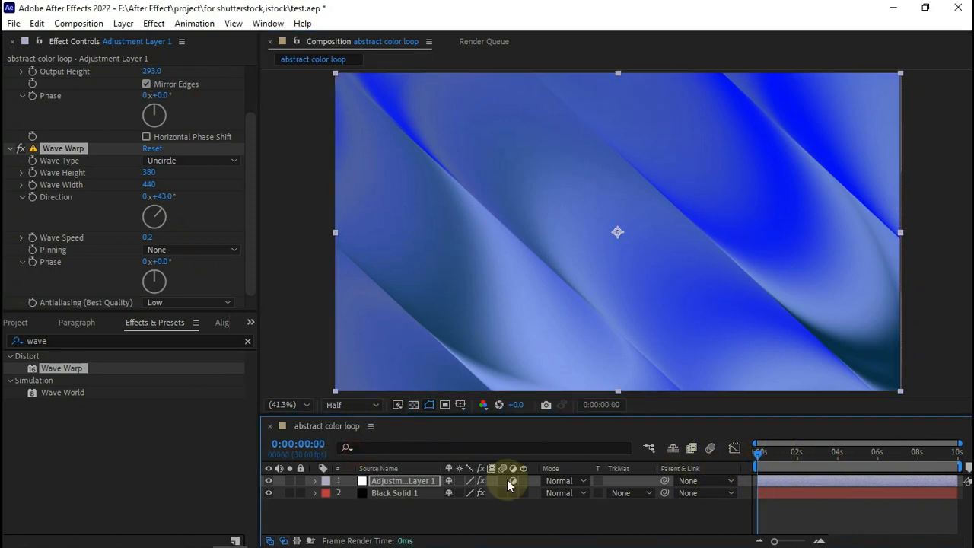